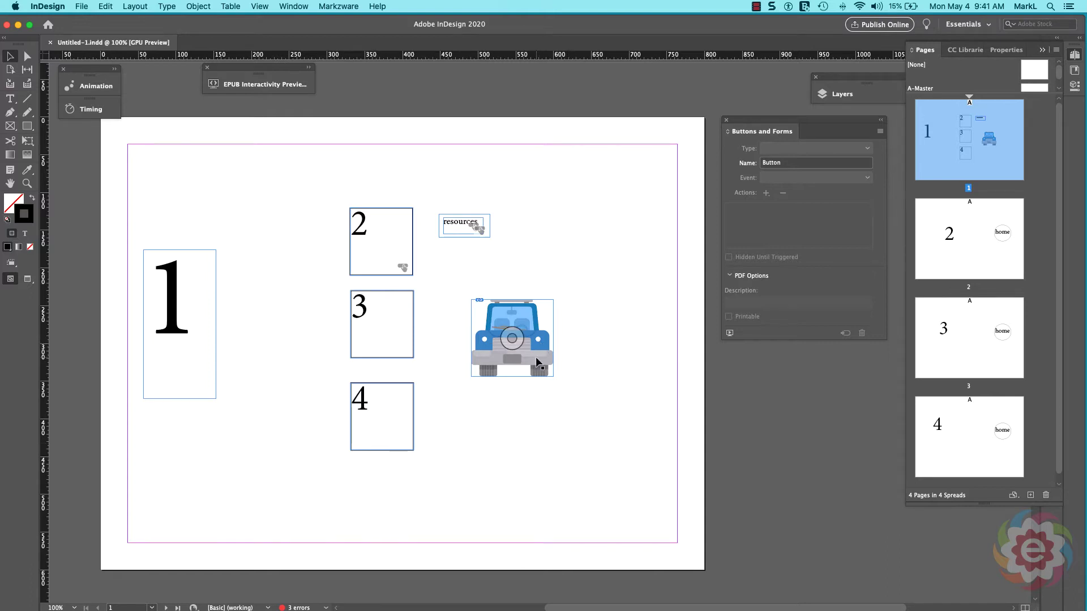
- Look through pages 2, 3 and 4 of the document, and return to page 1
{"action": "double_click", "coordinate": [929, 252]}
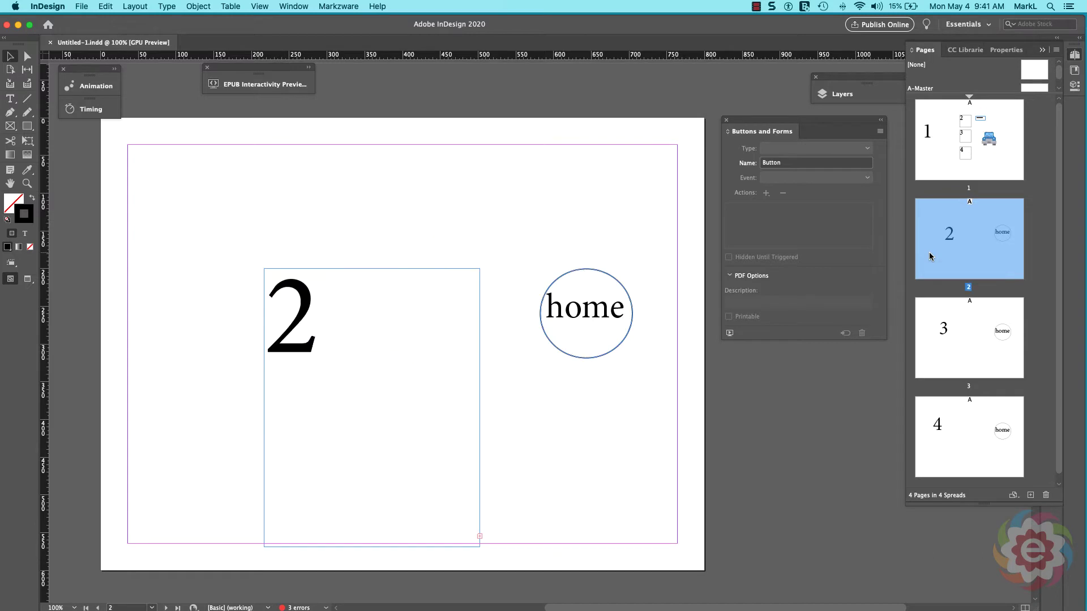
{"action": "double_click", "coordinate": [939, 339]}
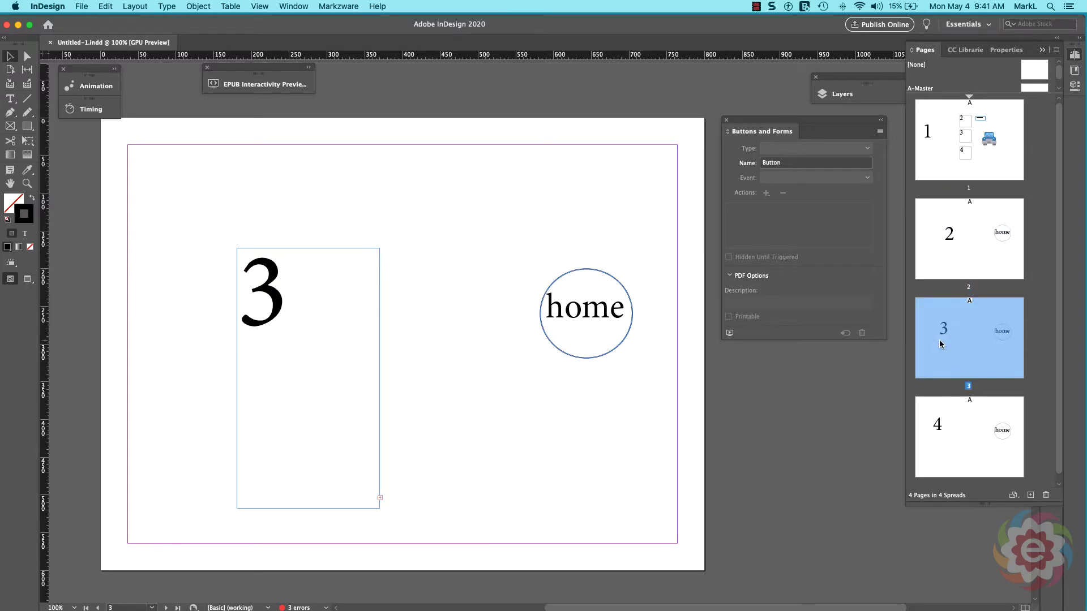
{"action": "left_click", "coordinate": [949, 443]}
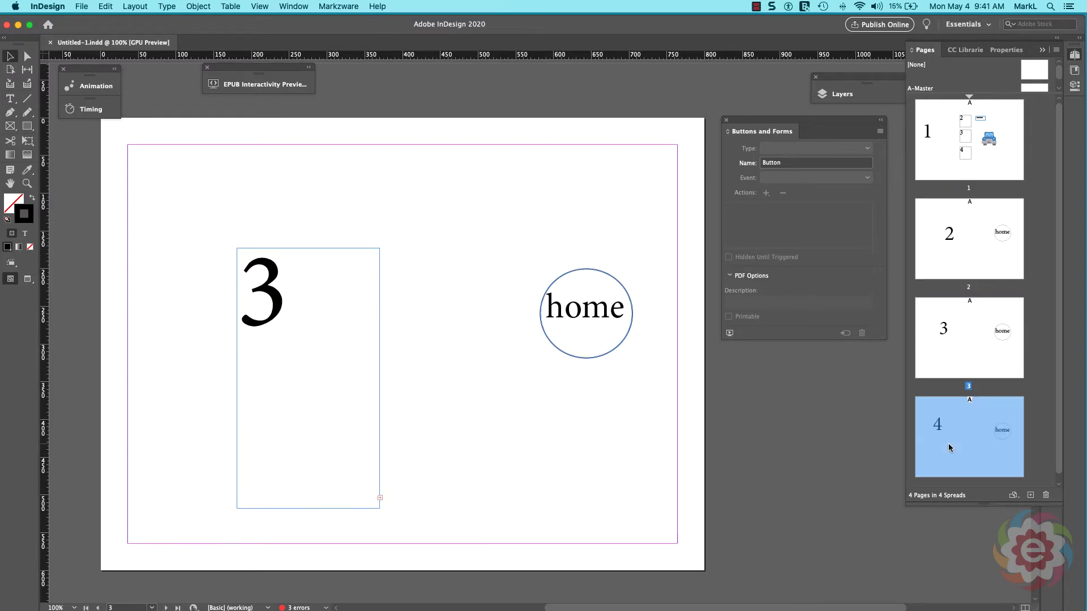
{"action": "double_click", "coordinate": [932, 163]}
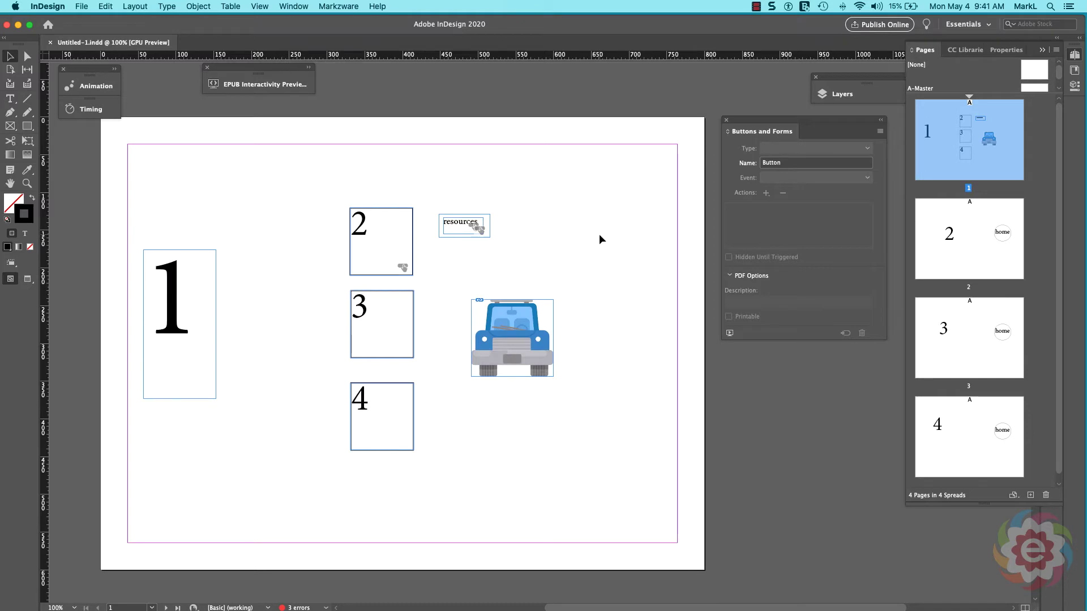
- Convert the existing button on the page 1 box labelled 2 back into a plain object
{"action": "left_click", "coordinate": [386, 249]}
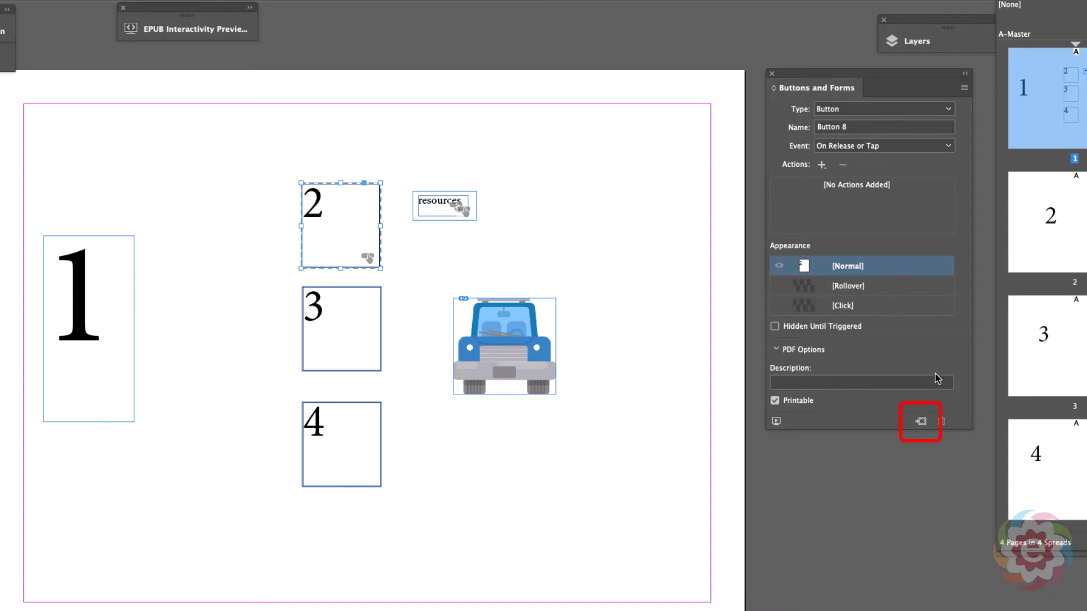
{"action": "left_click", "coordinate": [920, 422]}
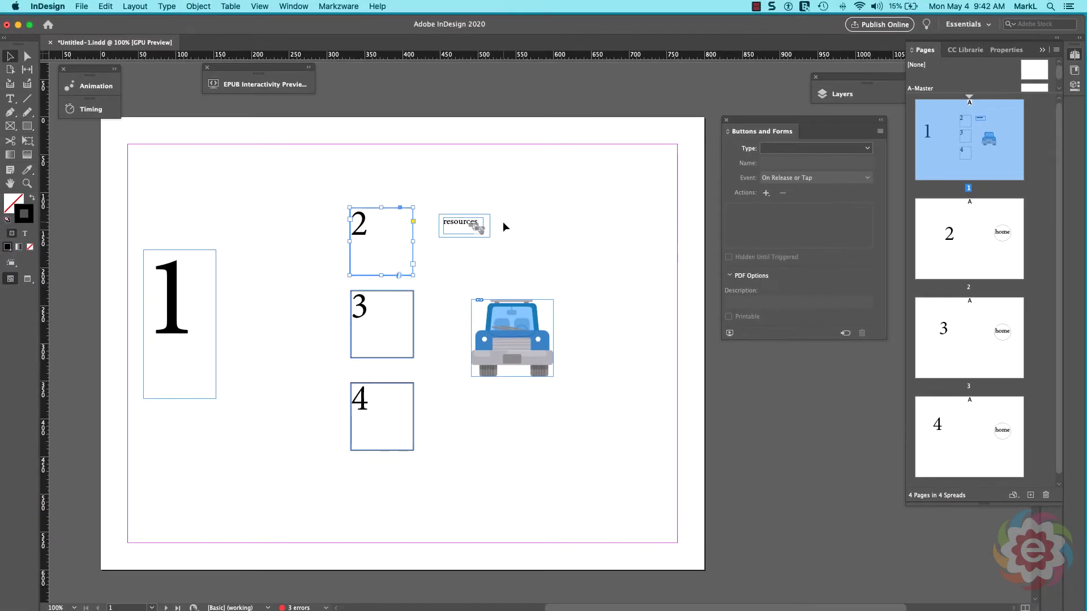
{"action": "left_click", "coordinate": [291, 5]}
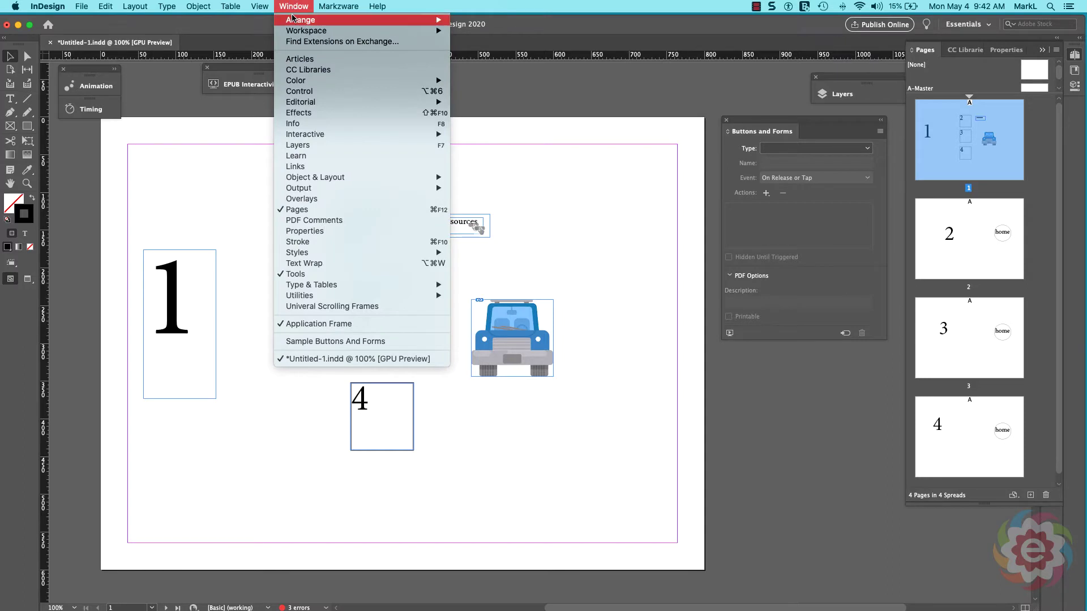
{"action": "mouse_move", "coordinate": [349, 135]}
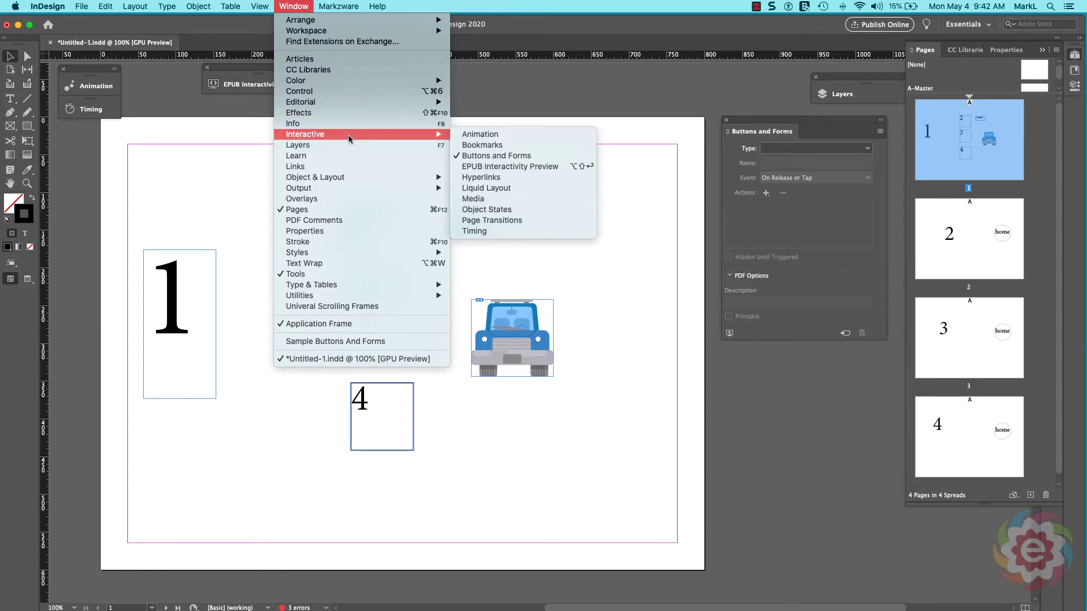
{"action": "left_click", "coordinate": [554, 154]}
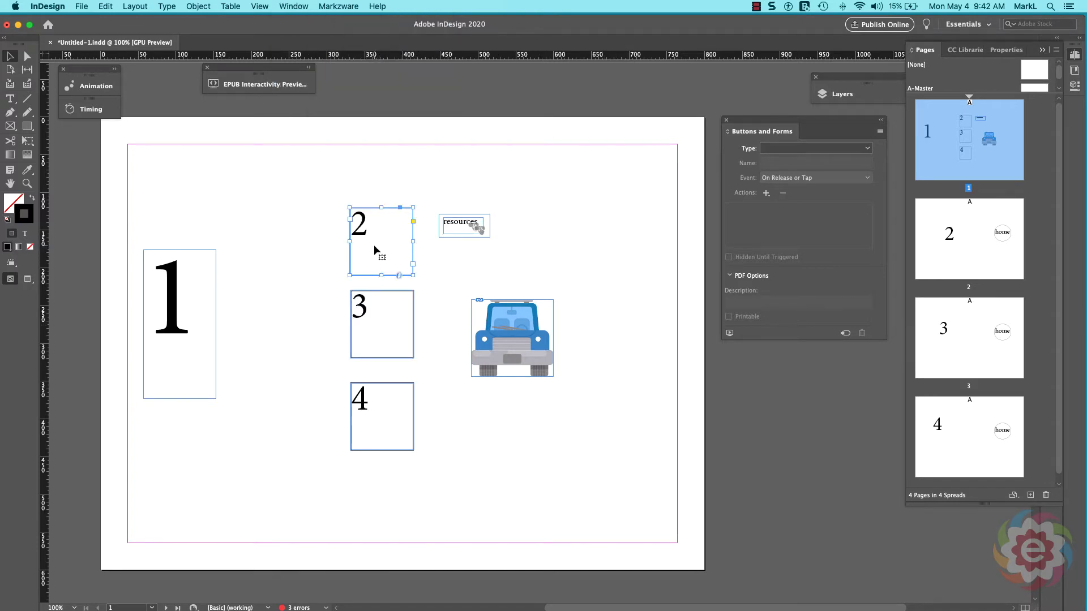
- Turn the box labelled 2 on page 1 into a Button and name it "goto page 2"
{"action": "left_click", "coordinate": [775, 148]}
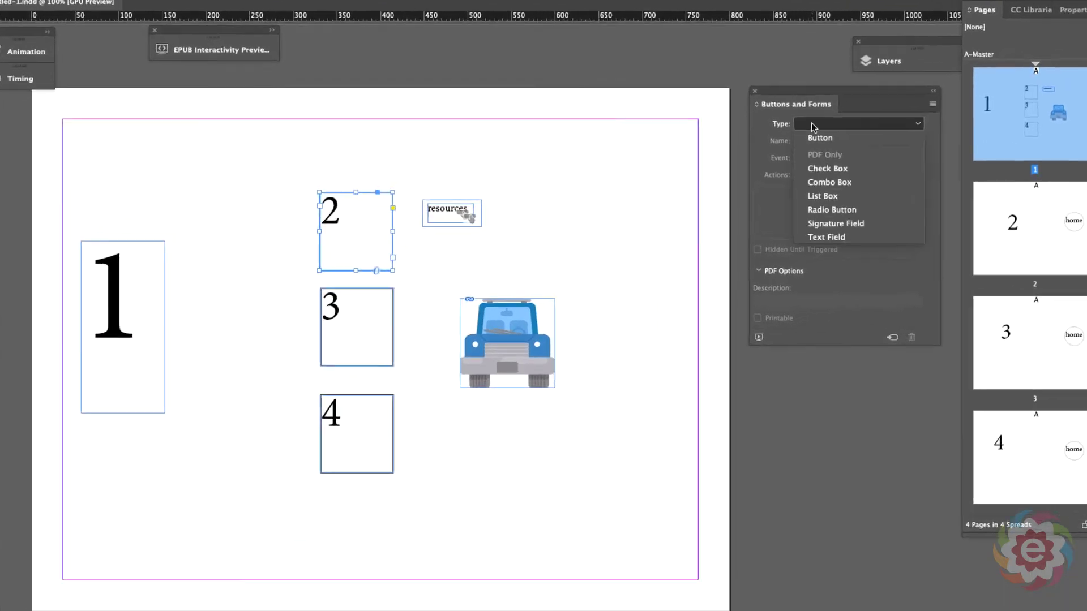
{"action": "left_click", "coordinate": [825, 139]}
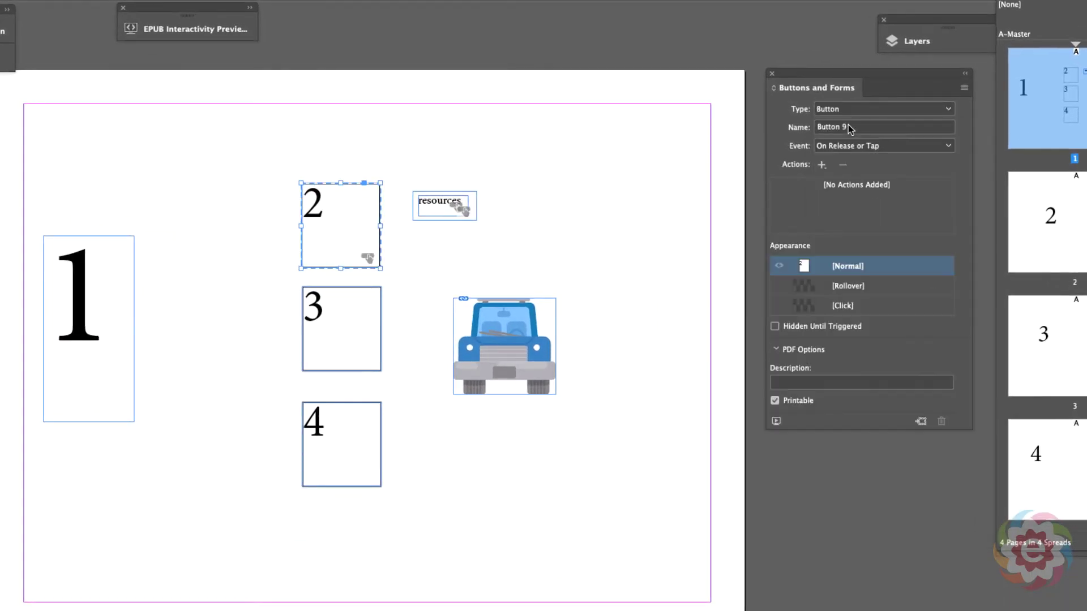
{"action": "left_click", "coordinate": [859, 128]}
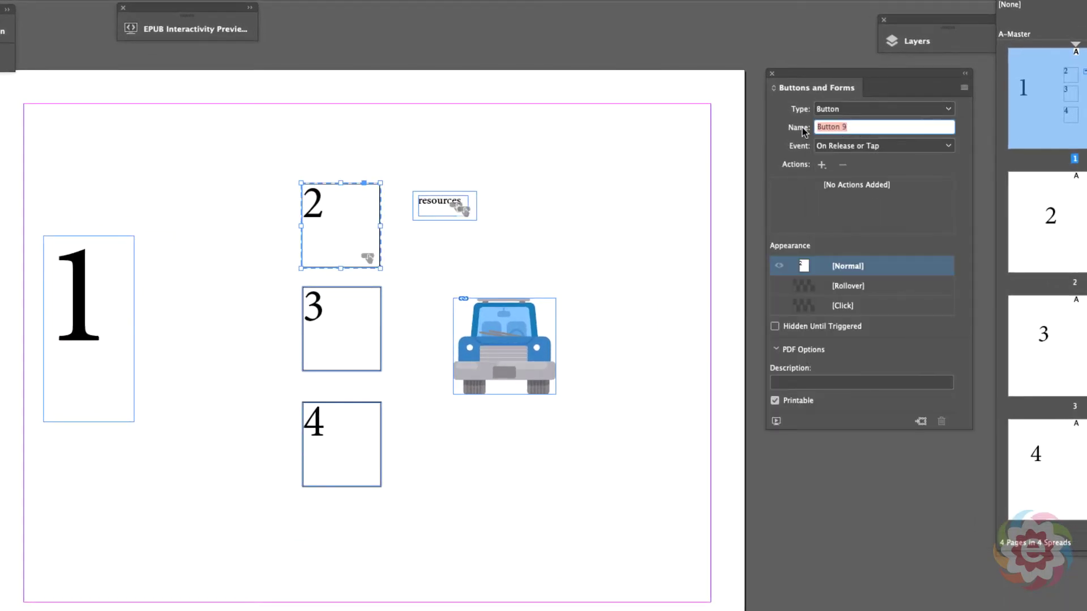
{"action": "type", "text": "goto pg"}
{"action": "key", "text": "BackSpace"}
{"action": "type", "text": "age 2"}
- Add a Go To Page action to the "goto page 2" button and set its target page to 2
{"action": "left_click", "coordinate": [822, 164]}
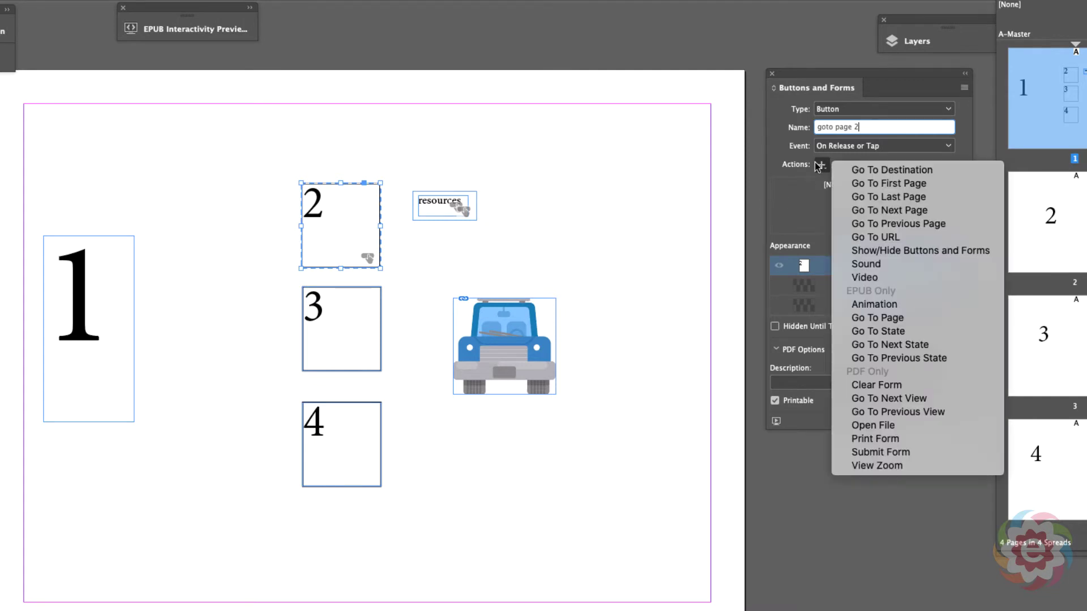
{"action": "left_click", "coordinate": [909, 320]}
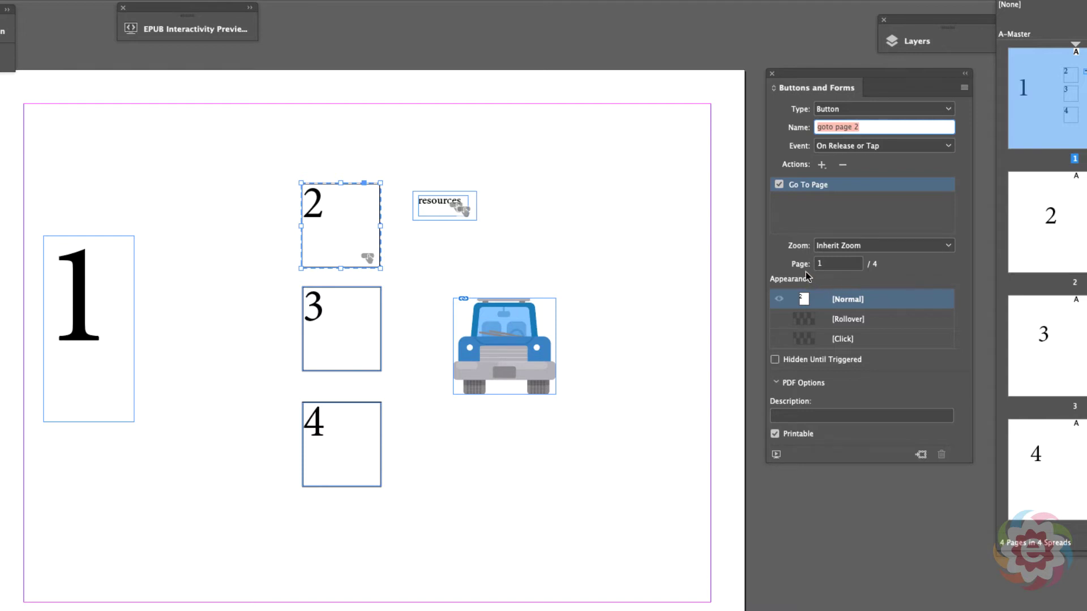
{"action": "left_click", "coordinate": [828, 266]}
{"action": "type", "text": "2"}
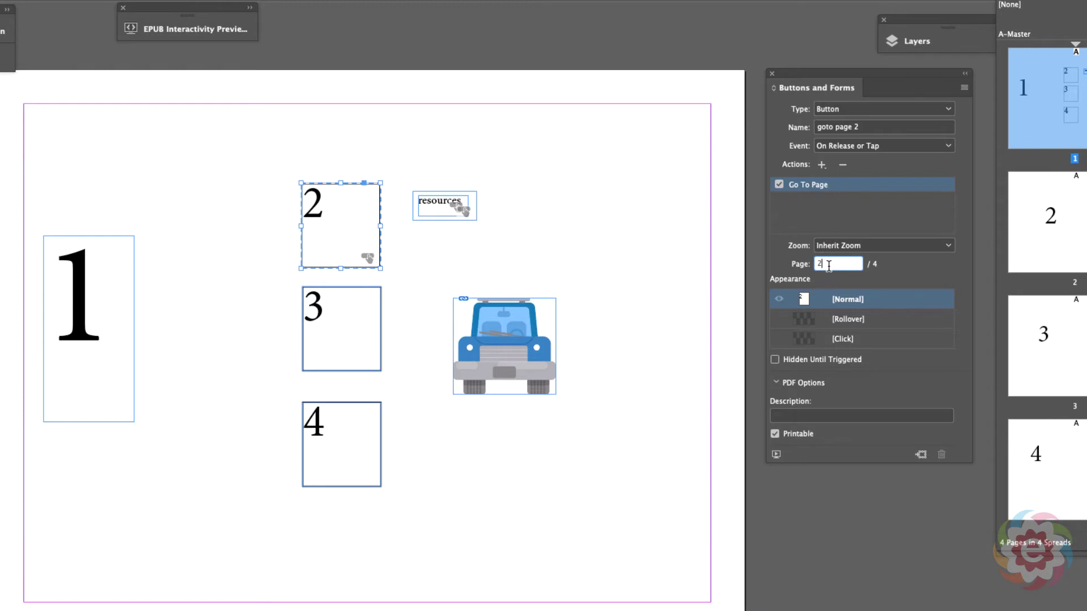
{"action": "key", "text": "Return"}
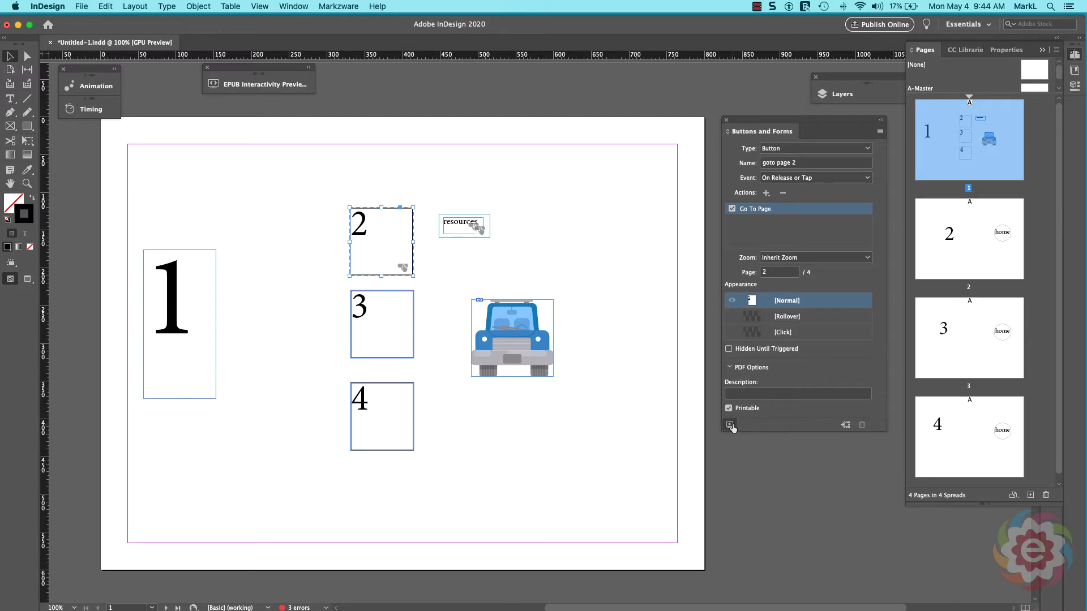
- Preview page 1's EPUB interactivity, clearing and replaying the preview to check the button, and close it
{"action": "left_click", "coordinate": [729, 426]}
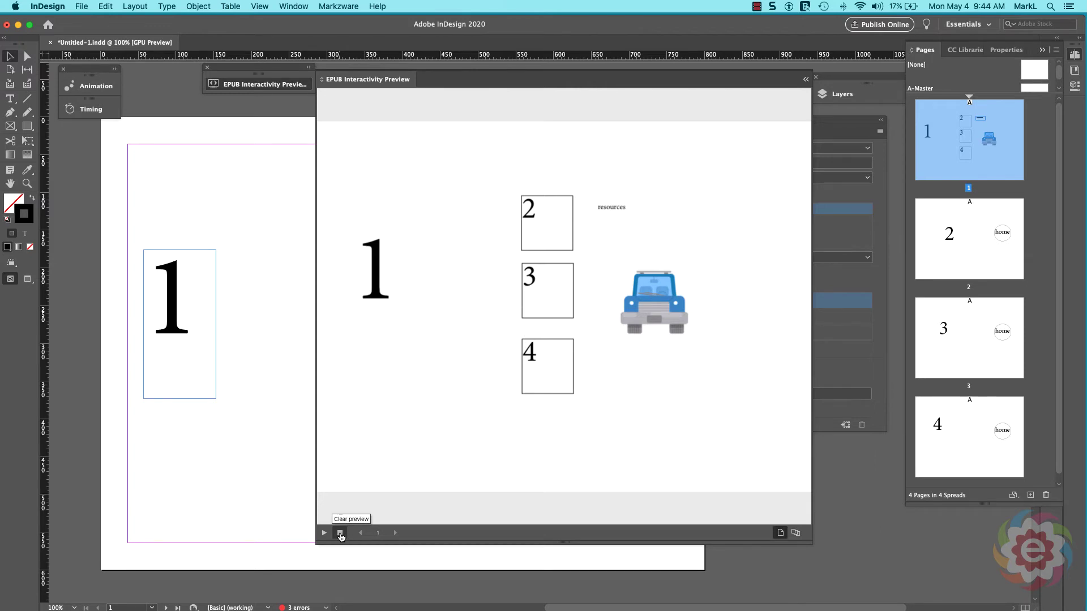
{"action": "left_click", "coordinate": [340, 534]}
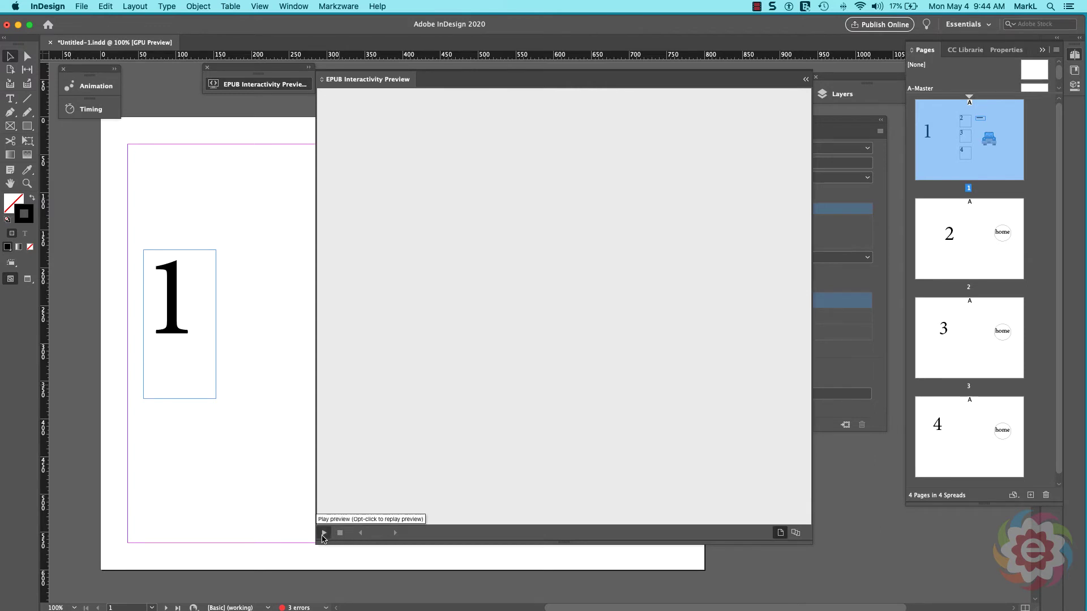
{"action": "left_click", "coordinate": [324, 534]}
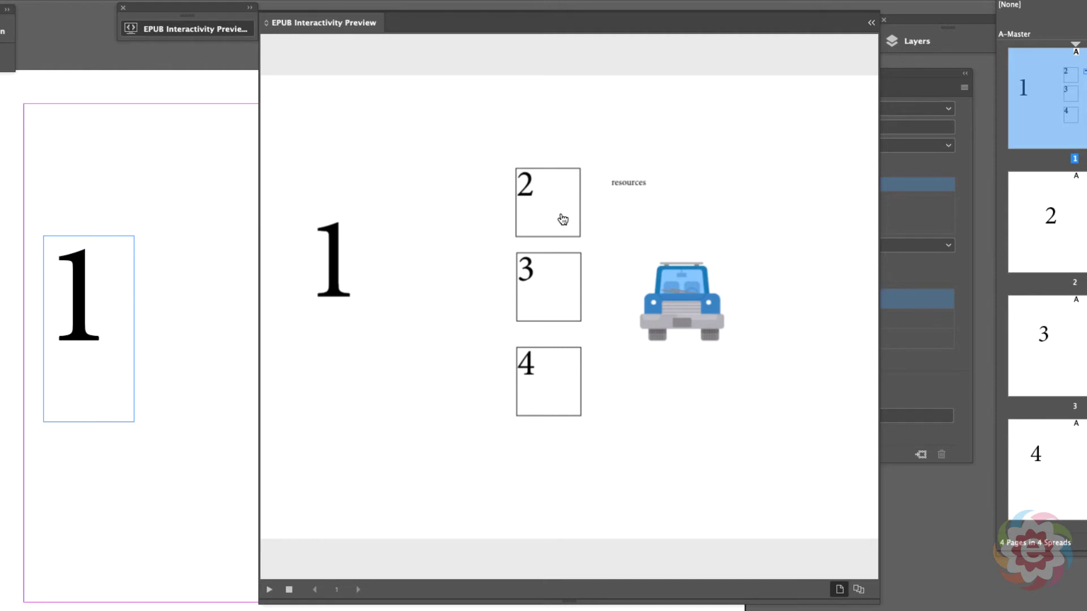
{"action": "left_click", "coordinate": [203, 31]}
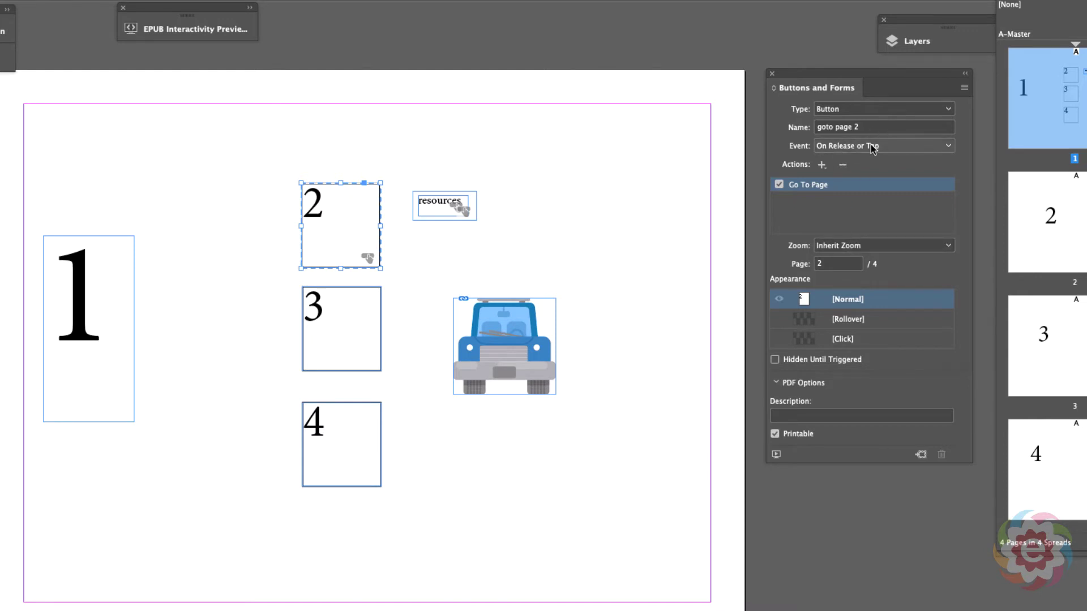
- Check the trigger event choices for the "goto page 2" button and replay the EPUB interactivity preview
{"action": "left_click", "coordinate": [898, 148]}
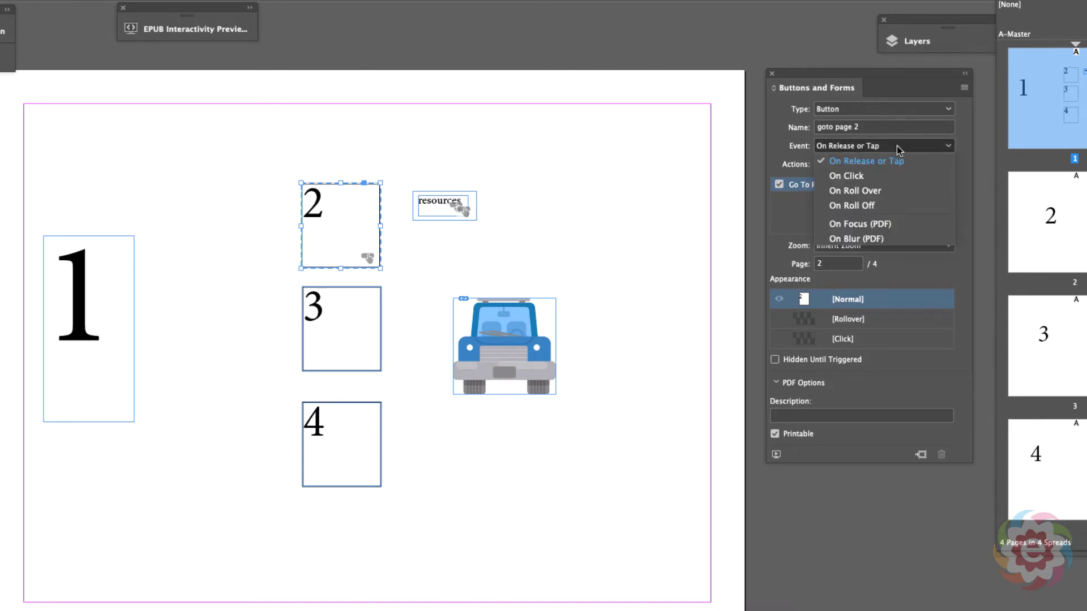
{"action": "left_click", "coordinate": [896, 145]}
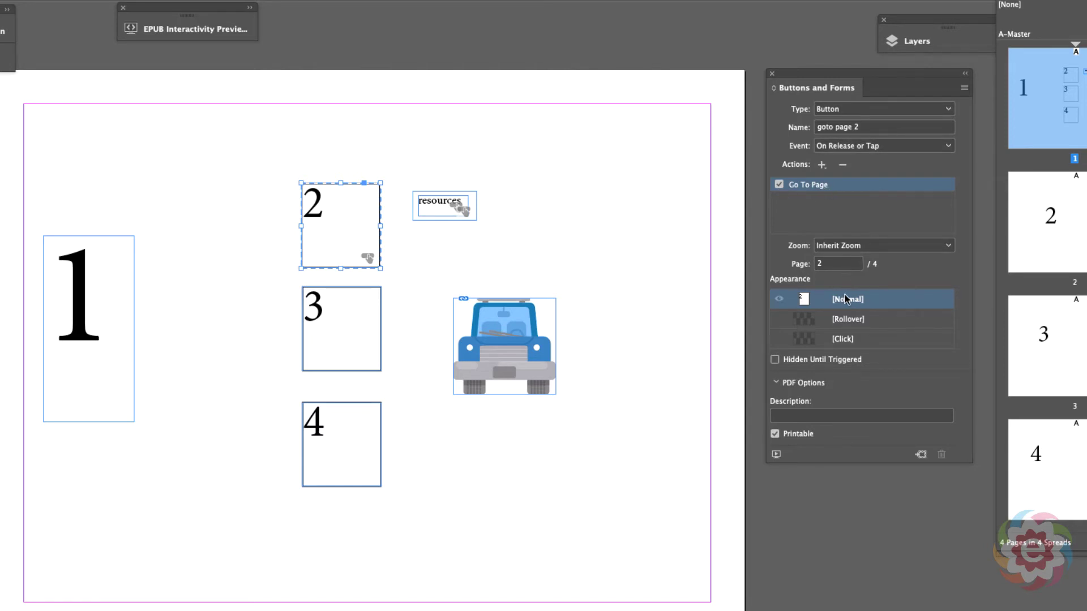
{"action": "left_click", "coordinate": [776, 455]}
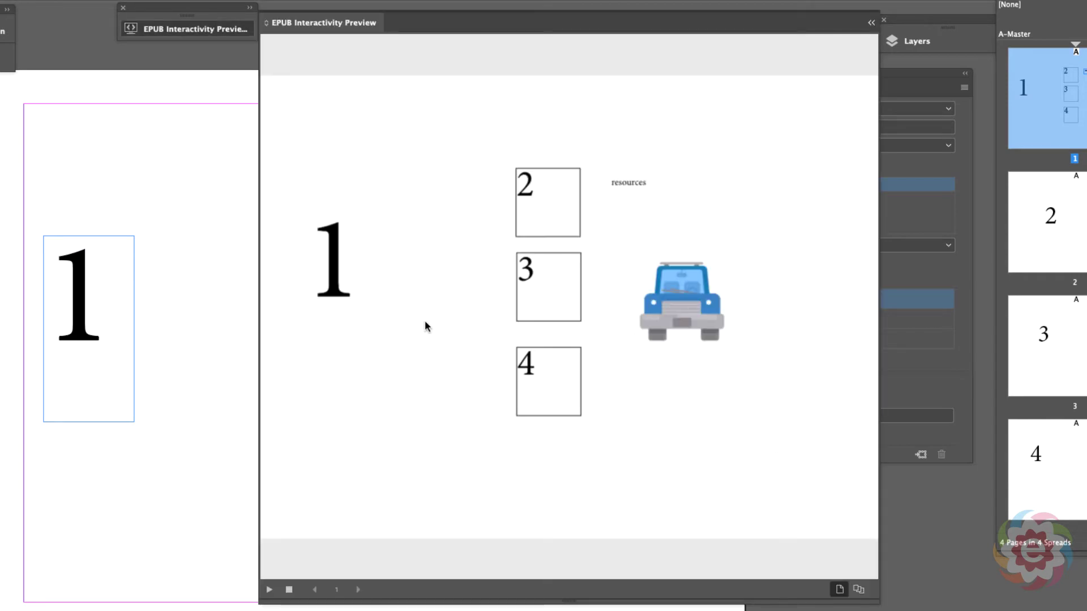
{"action": "left_click", "coordinate": [289, 590]}
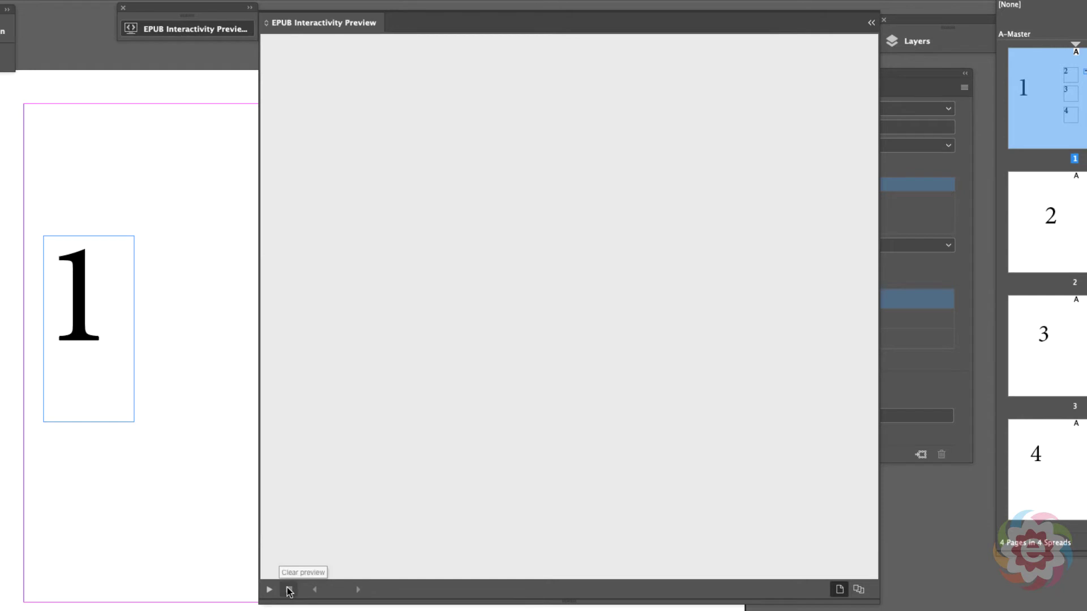
{"action": "left_click", "coordinate": [269, 590]}
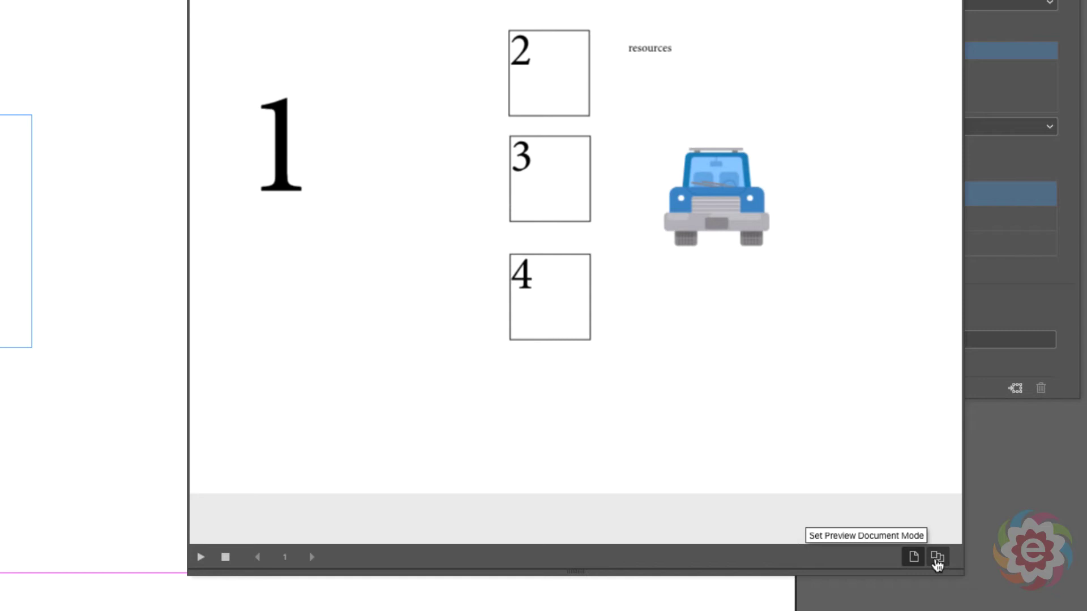
- Set the interactivity preview to document mode, replay it and test the button labelled 2, closing the preview when done
{"action": "left_click", "coordinate": [937, 559]}
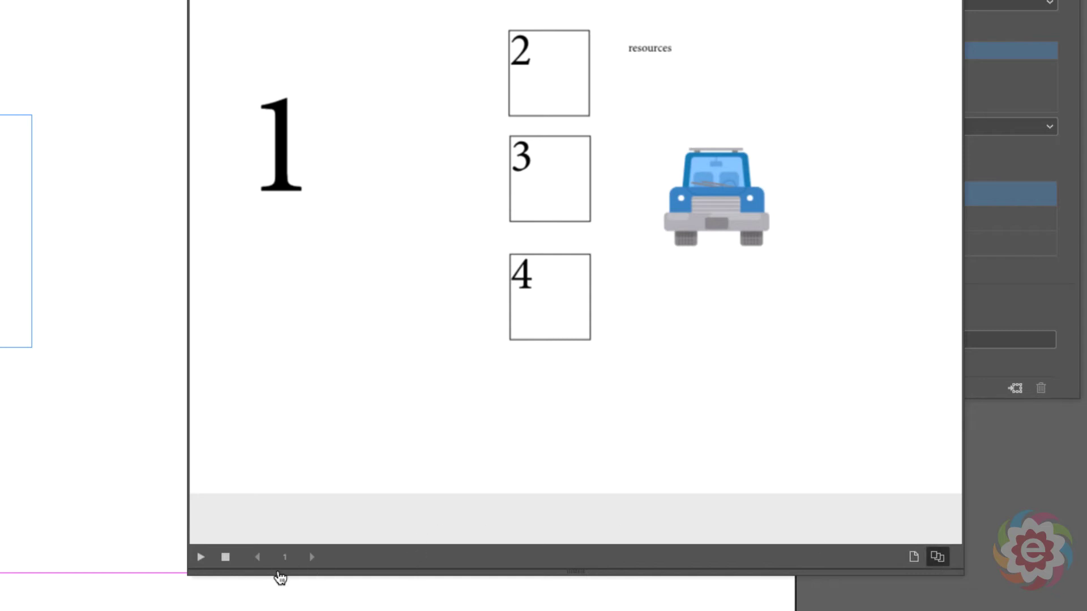
{"action": "left_click", "coordinate": [226, 558]}
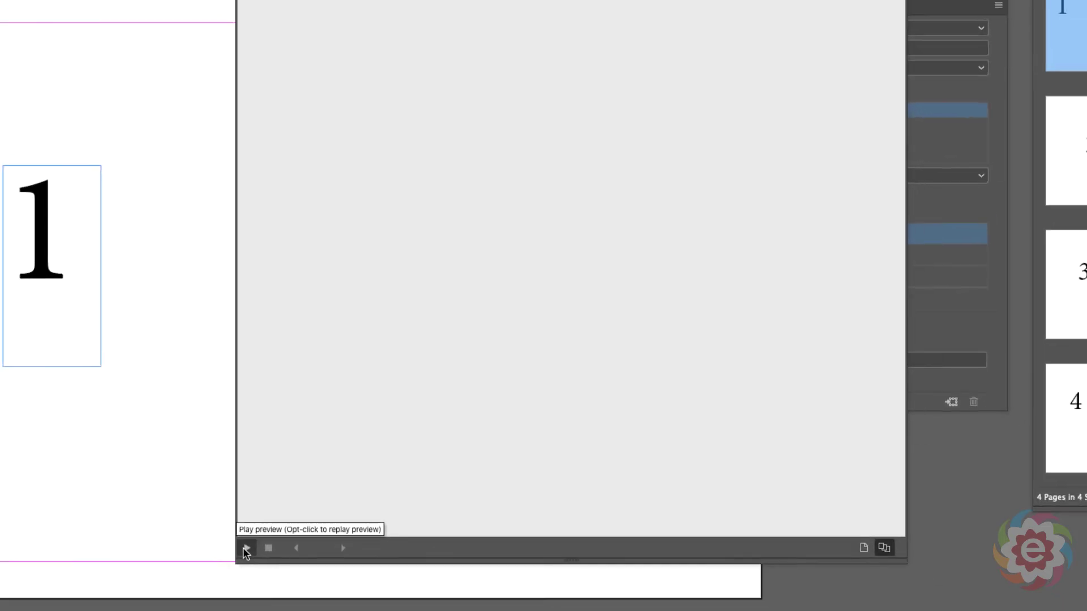
{"action": "left_click", "coordinate": [246, 548]}
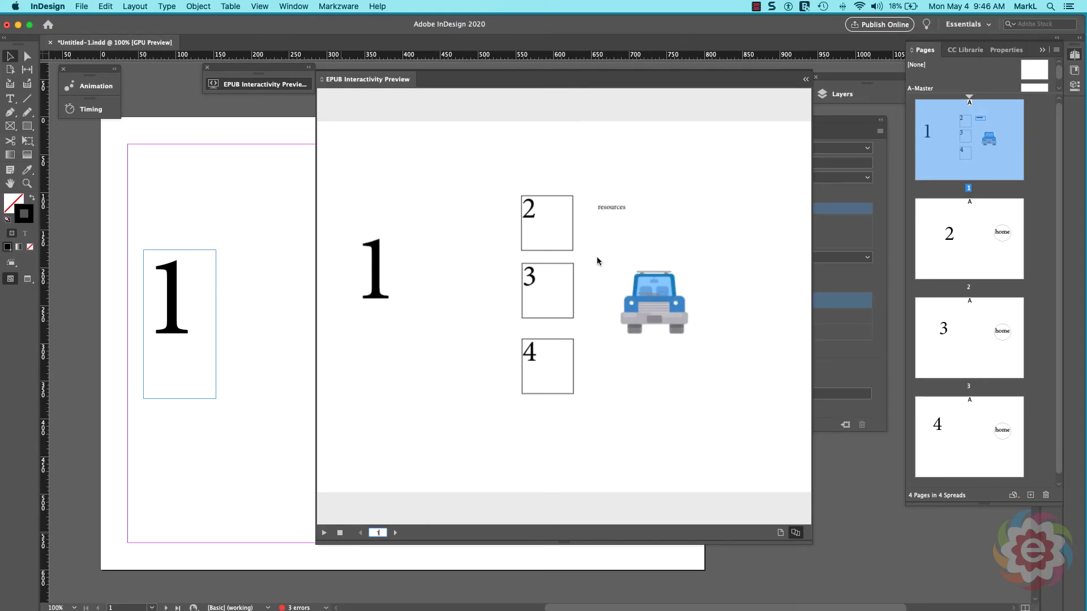
{"action": "left_click", "coordinate": [556, 224]}
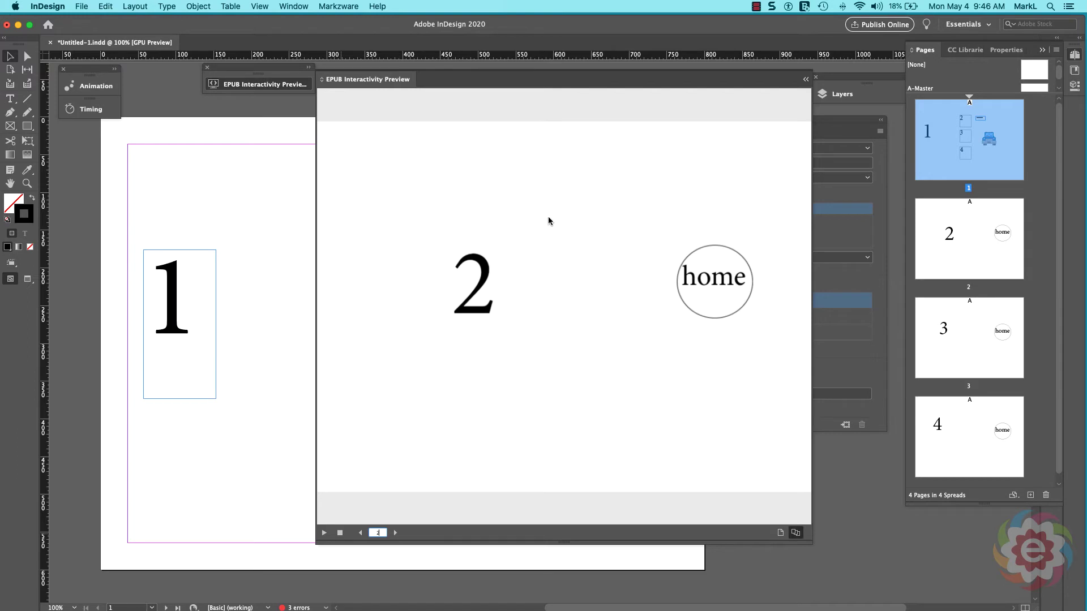
{"action": "left_click", "coordinate": [278, 84]}
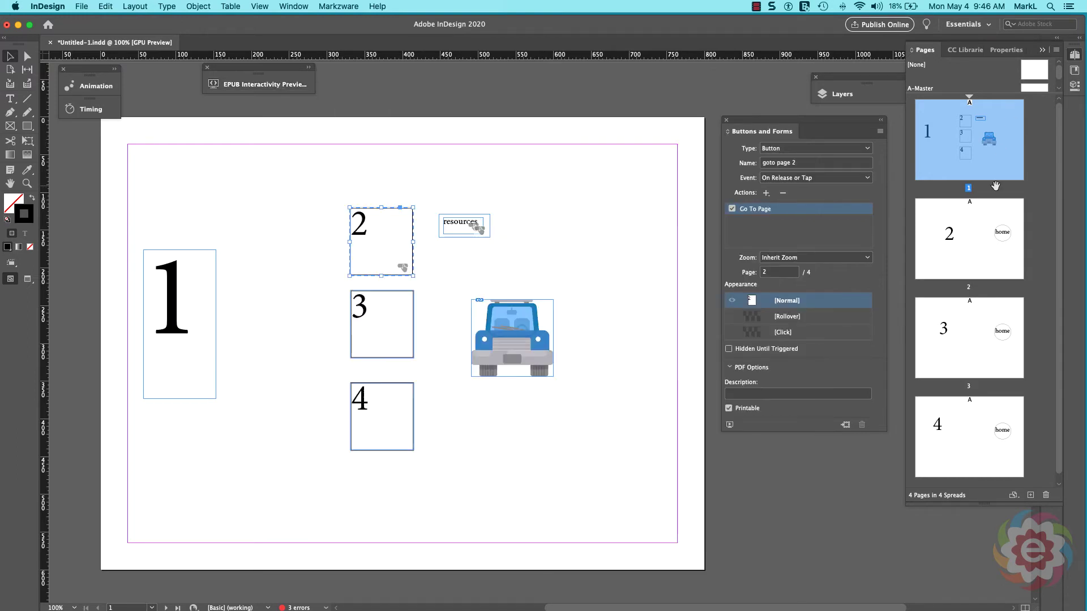
- Turn the home circle on page 2 into a Button and name it "Home"
{"action": "double_click", "coordinate": [971, 246]}
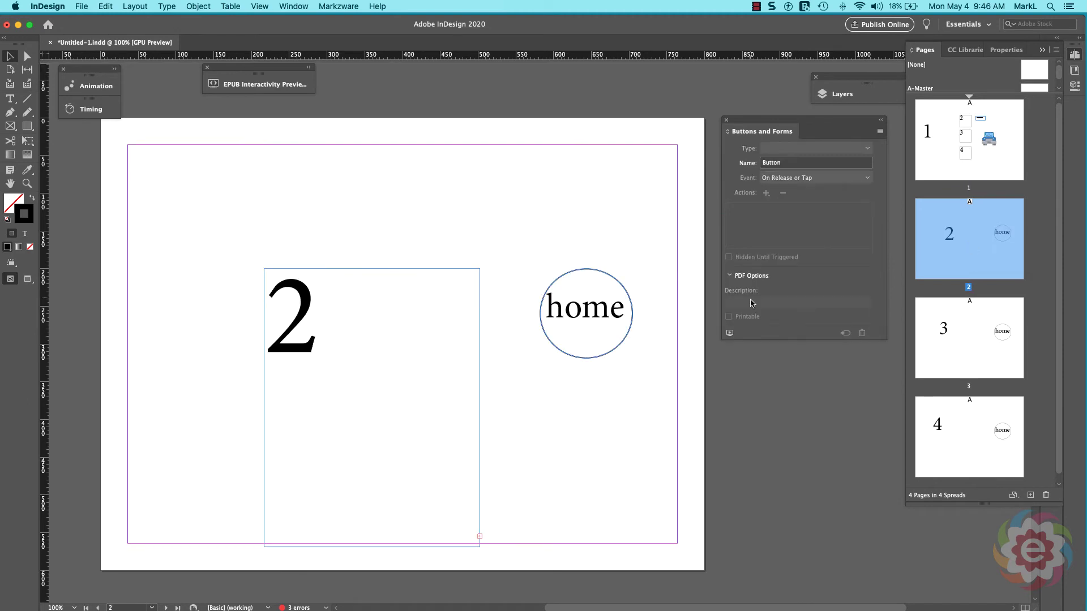
{"action": "left_click", "coordinate": [605, 313]}
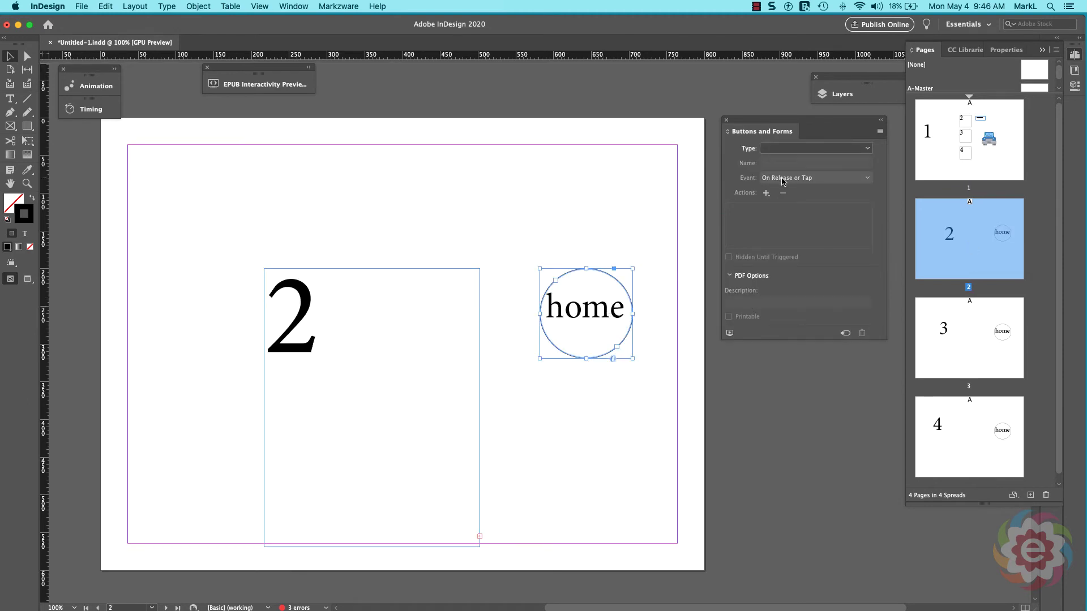
{"action": "left_click", "coordinate": [772, 154]}
{"action": "left_click", "coordinate": [773, 161]}
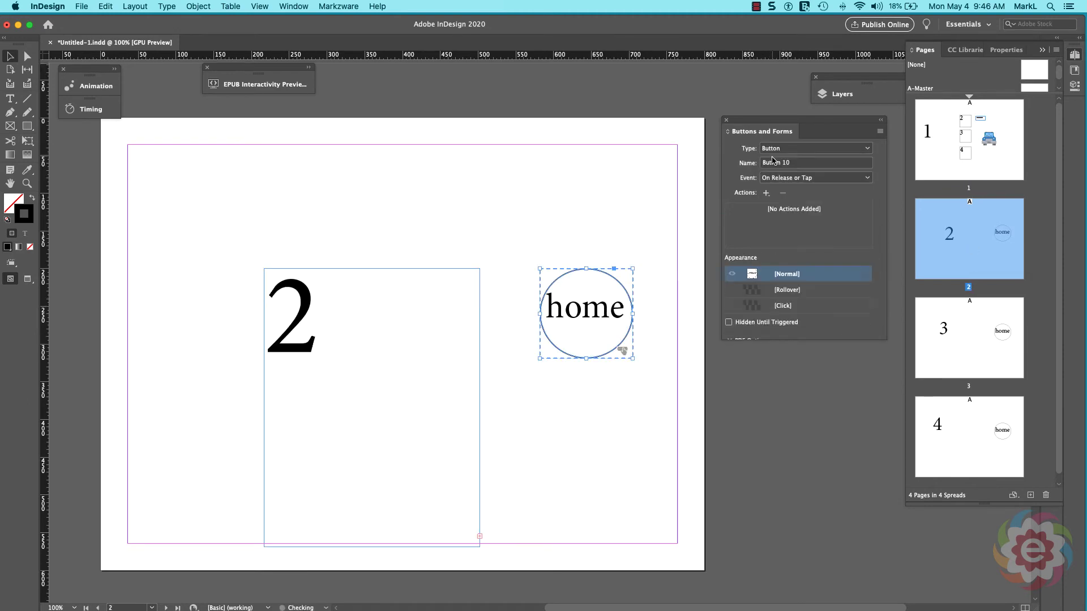
{"action": "left_click", "coordinate": [794, 163]}
{"action": "type", "text": "Home"}
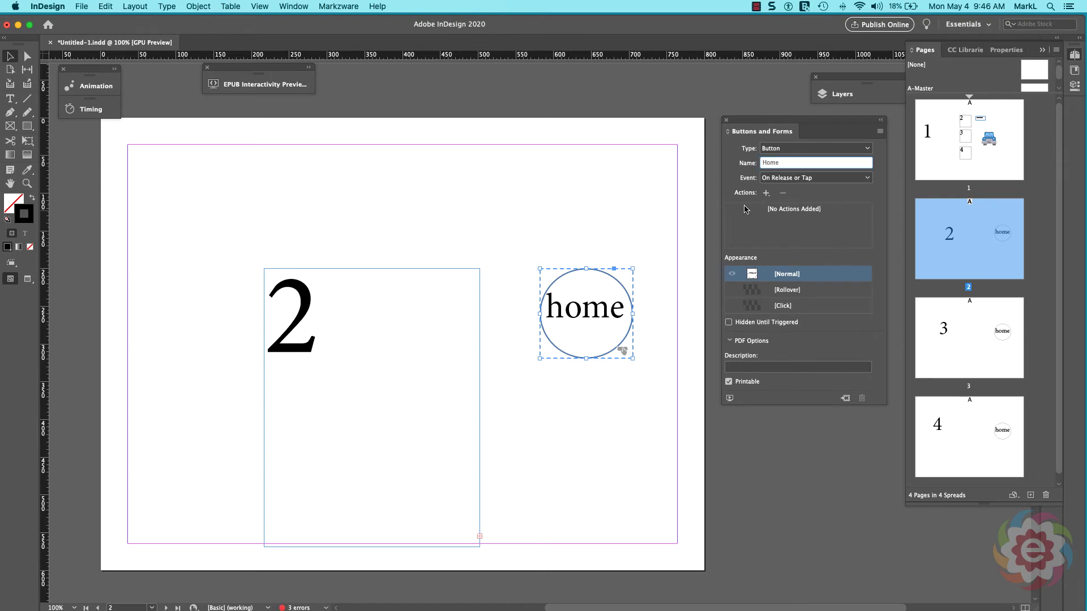
- Add a Go To Page action targeting page 1 to the Home button on page 2
{"action": "left_click", "coordinate": [765, 193]}
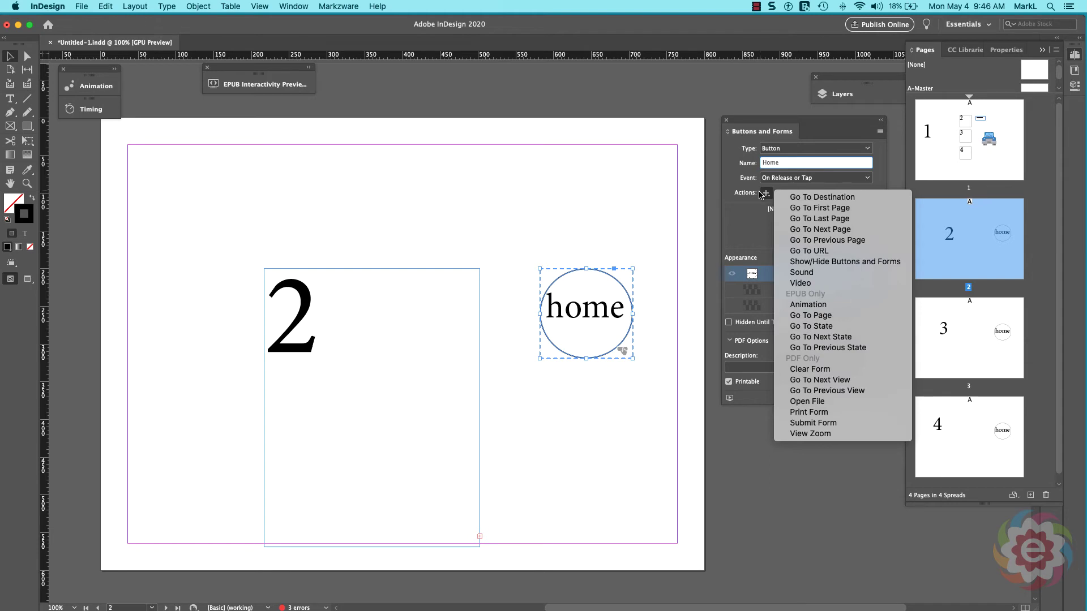
{"action": "left_click", "coordinate": [830, 319]}
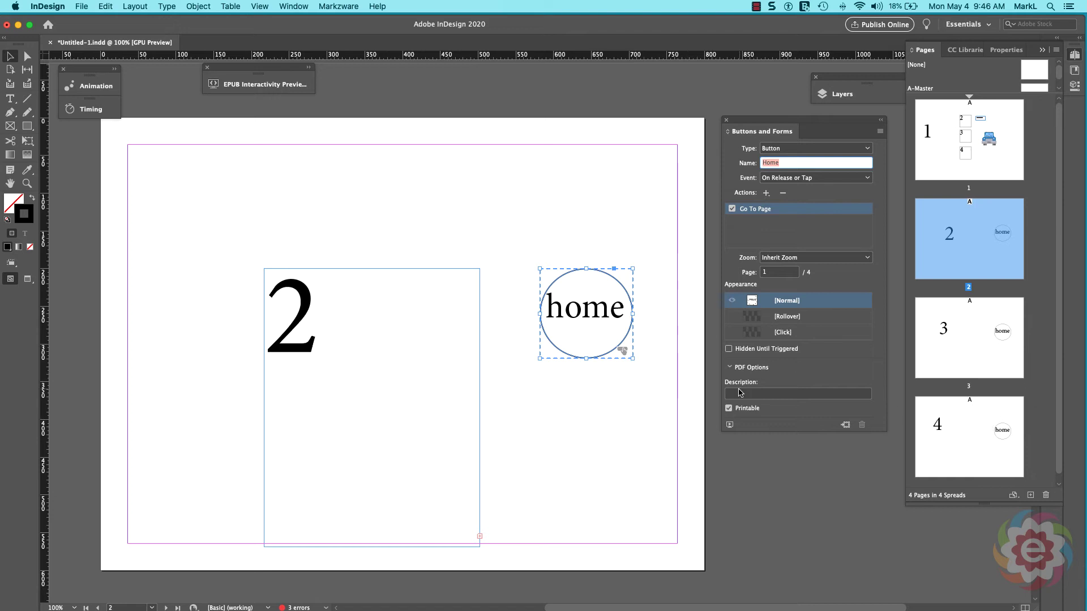
- Copy the home circle button on page 2
{"action": "double_click", "coordinate": [933, 374]}
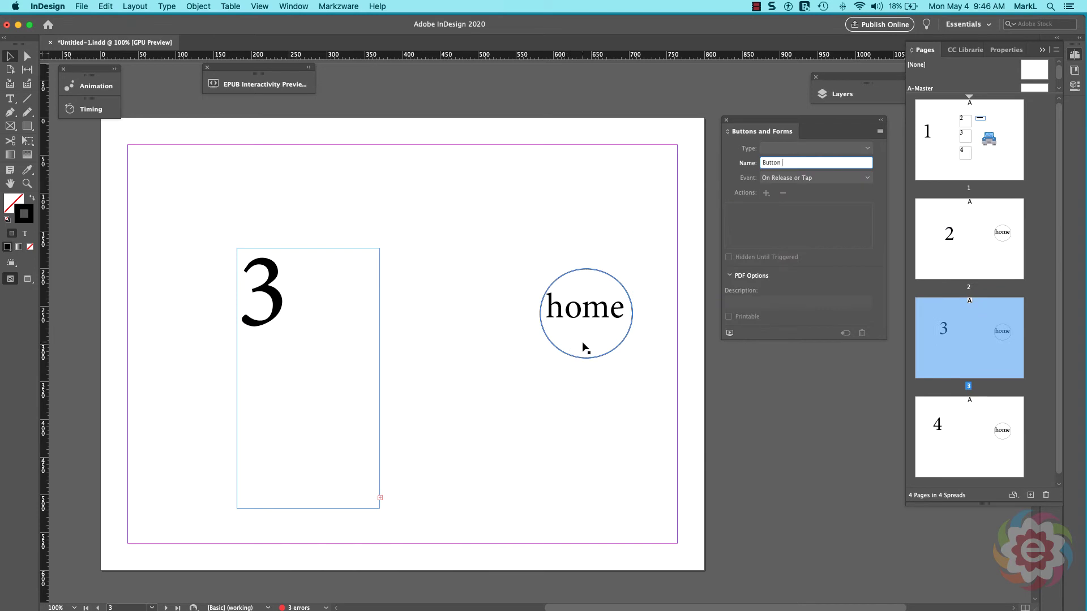
{"action": "key", "text": "shift+Page_Up"}
{"action": "left_click", "coordinate": [581, 306]}
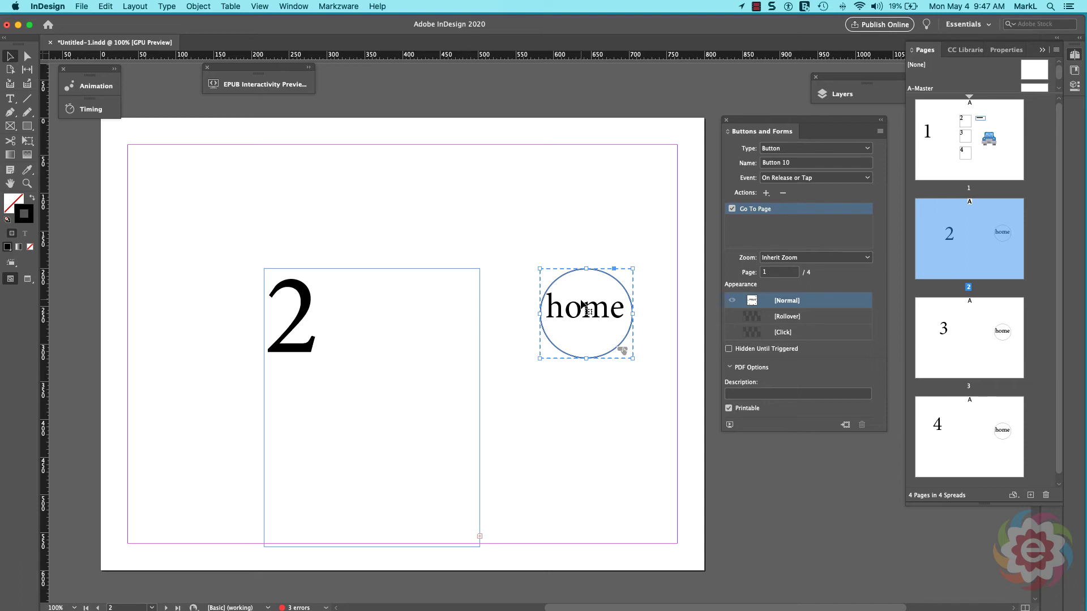
{"action": "right_click", "coordinate": [582, 306]}
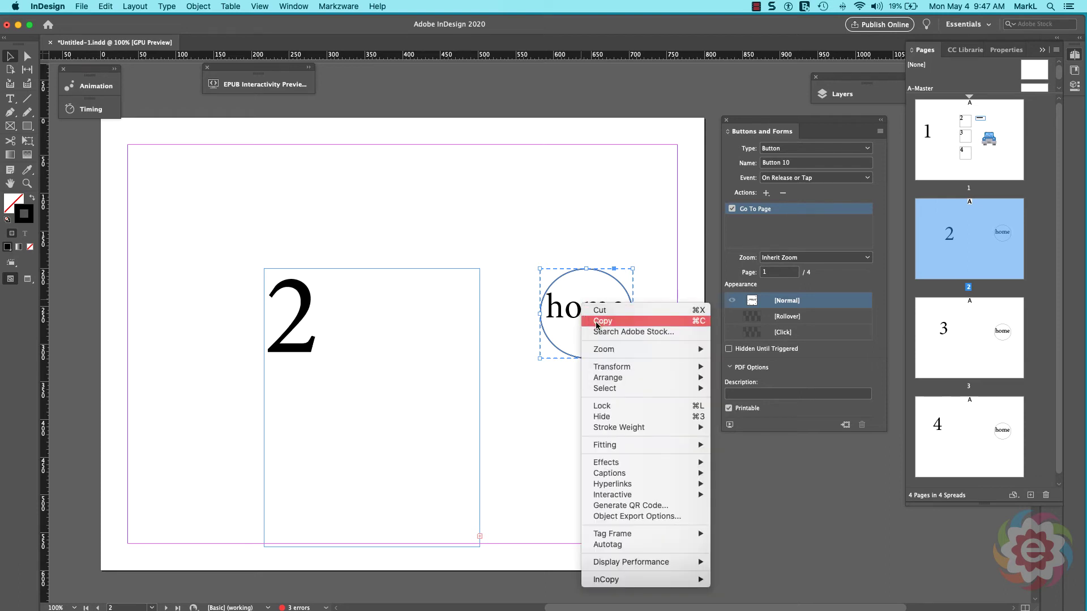
{"action": "left_click", "coordinate": [600, 321]}
- Replace the home circle on page 3 with the copied home button, pasted in place
{"action": "double_click", "coordinate": [971, 352]}
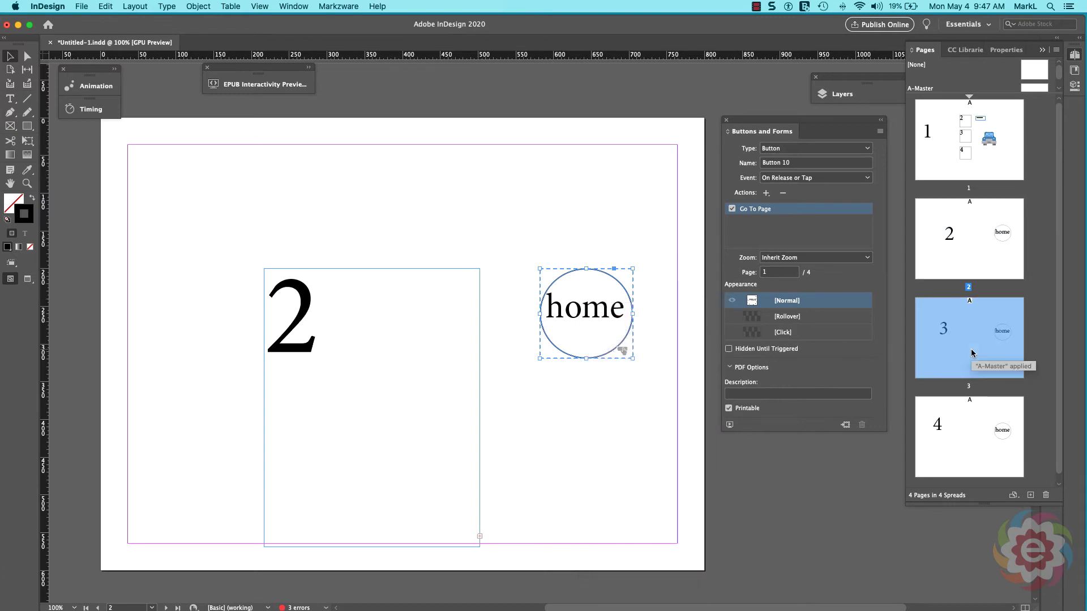
{"action": "left_click_drag", "start_coordinate": [525, 258], "coordinate": [631, 378]}
{"action": "key", "text": "Delete"}
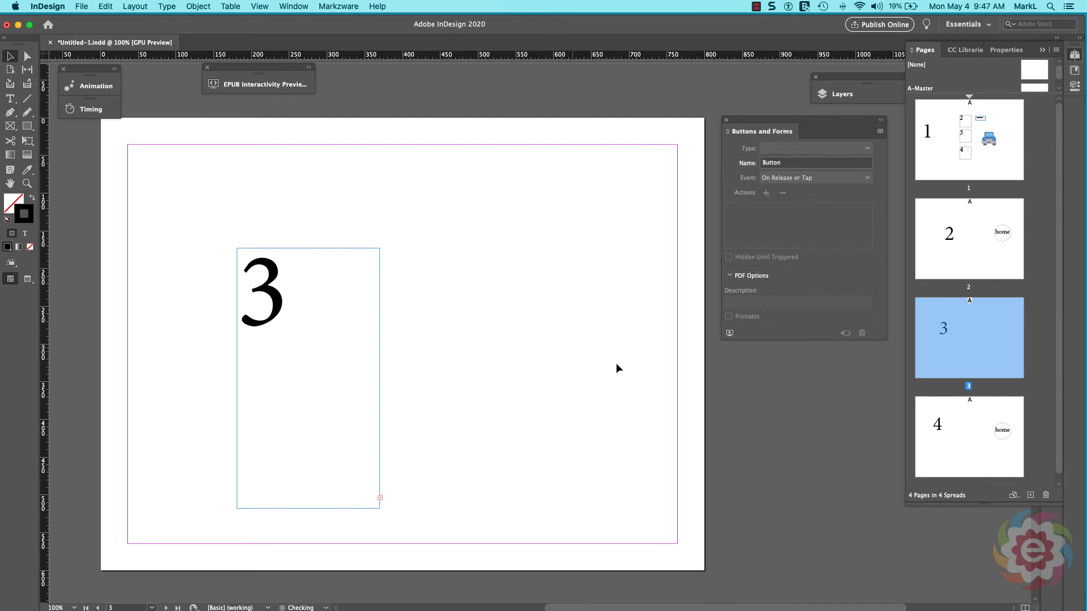
{"action": "left_click", "coordinate": [102, 6]}
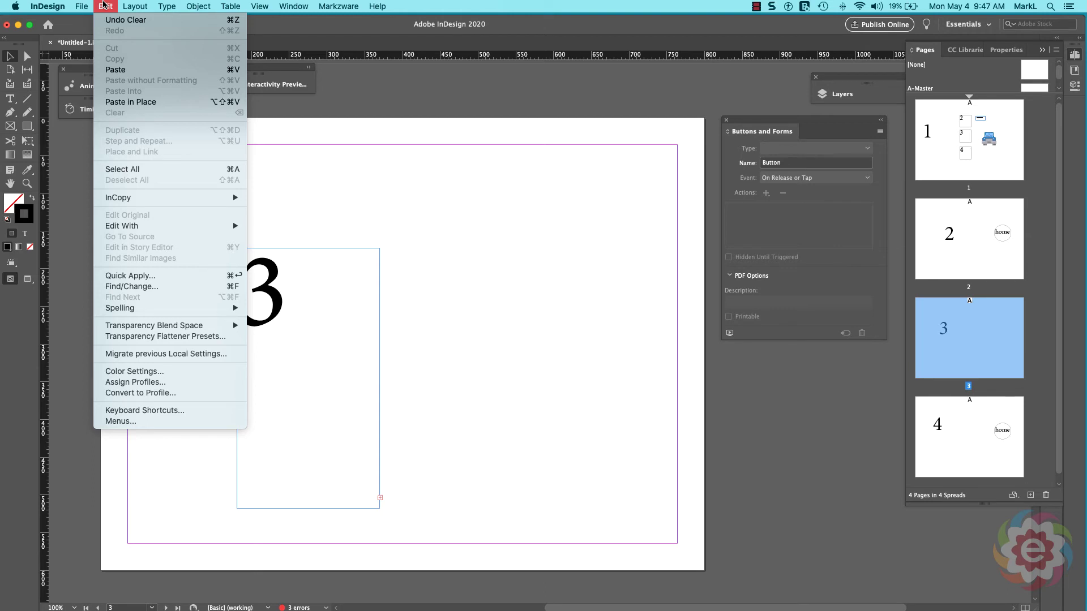
{"action": "left_click", "coordinate": [126, 105]}
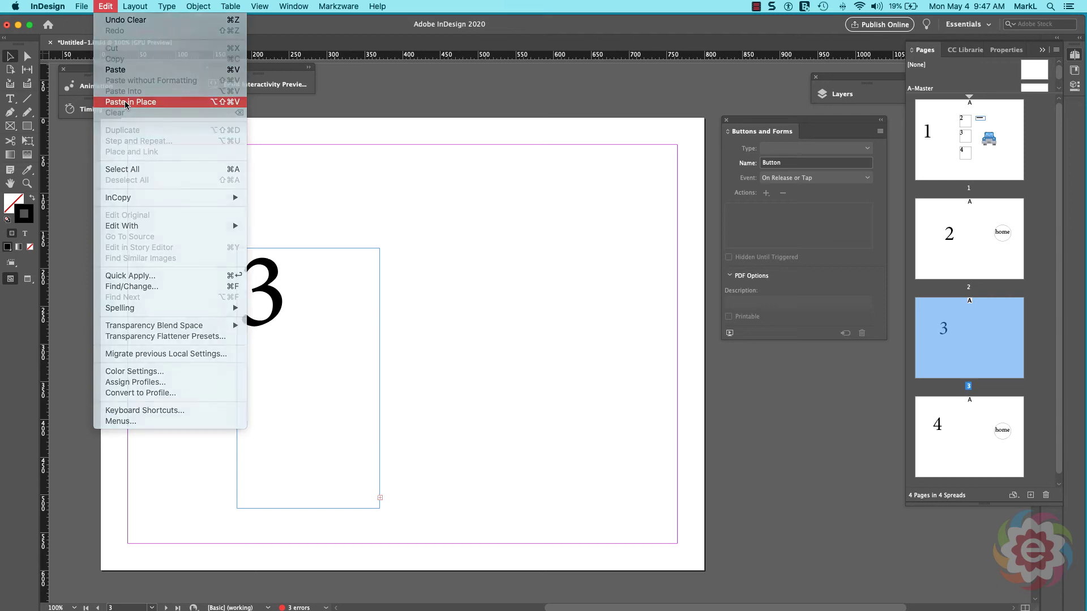
- Replace the home circle on page 4 with the copied home button, pasted in place
{"action": "double_click", "coordinate": [969, 425]}
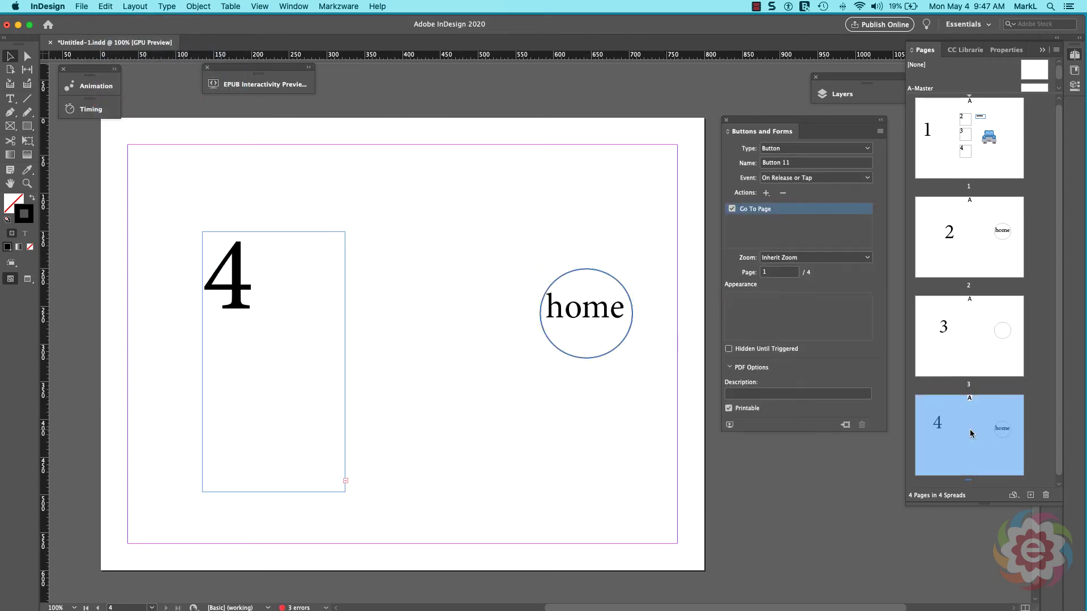
{"action": "left_click", "coordinate": [585, 342]}
{"action": "key", "text": "Delete"}
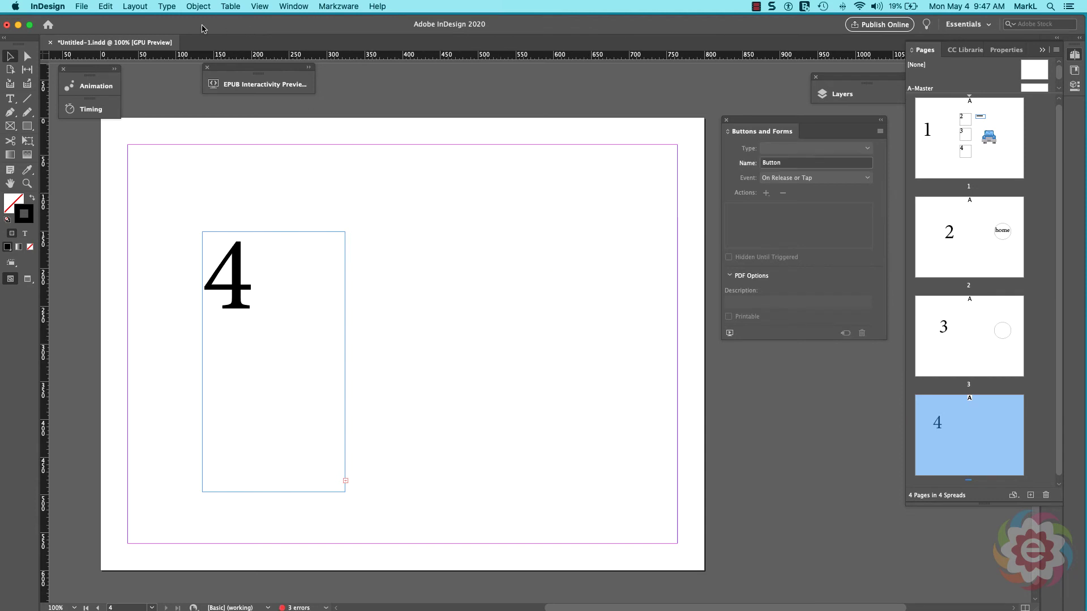
{"action": "left_click", "coordinate": [105, 6]}
{"action": "left_click", "coordinate": [150, 108]}
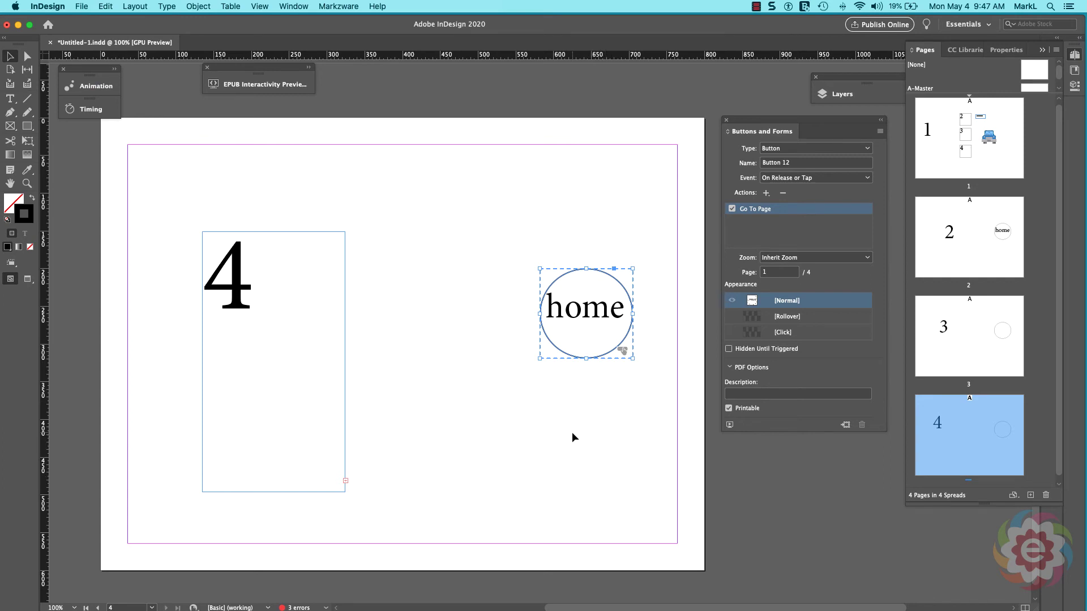
- Turn the box labelled 3 on page 1 into a Button and name it "goto page 3"
{"action": "double_click", "coordinate": [990, 163]}
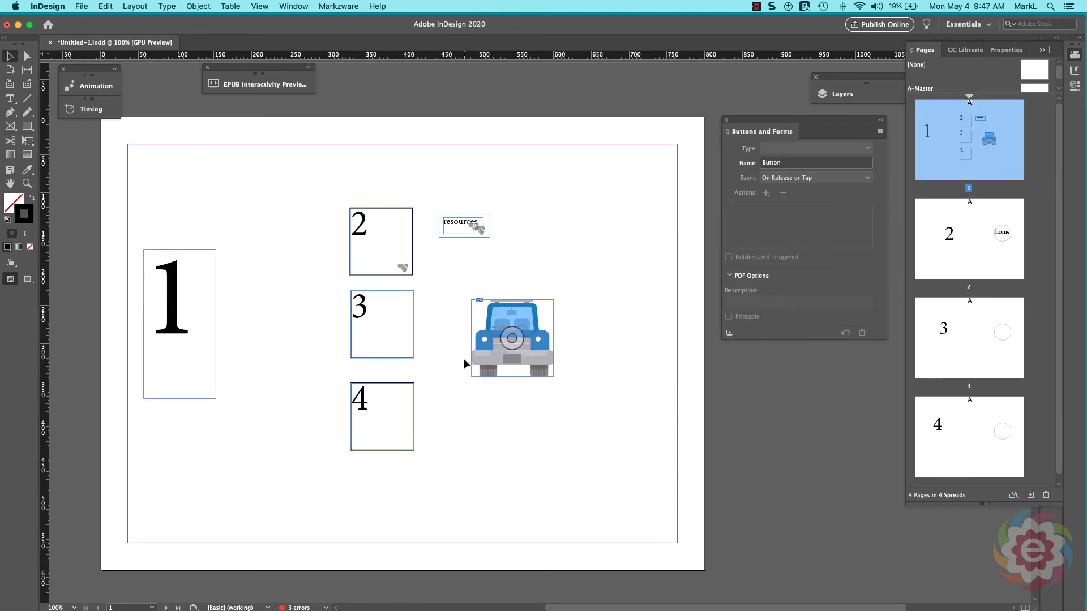
{"action": "left_click", "coordinate": [378, 320]}
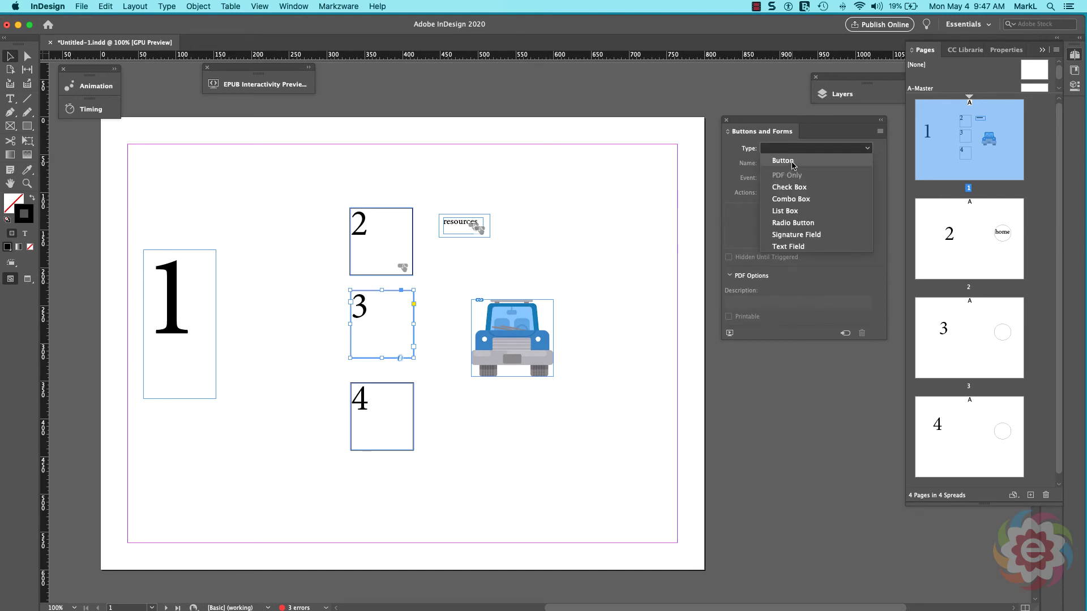
{"action": "left_click", "coordinate": [783, 161]}
{"action": "double_click", "coordinate": [784, 163]}
{"action": "triple_click", "coordinate": [784, 163]}
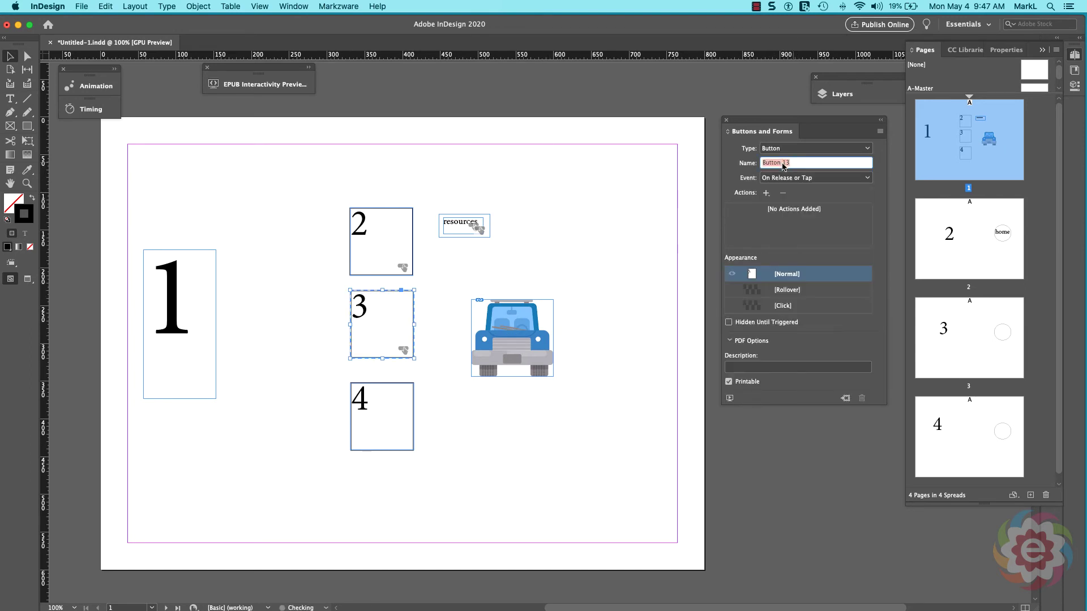
{"action": "type", "text": "goto page 3"}
- Add a Go To Page action to the "goto page 3" button and set its target to page 3
{"action": "left_click", "coordinate": [766, 193]}
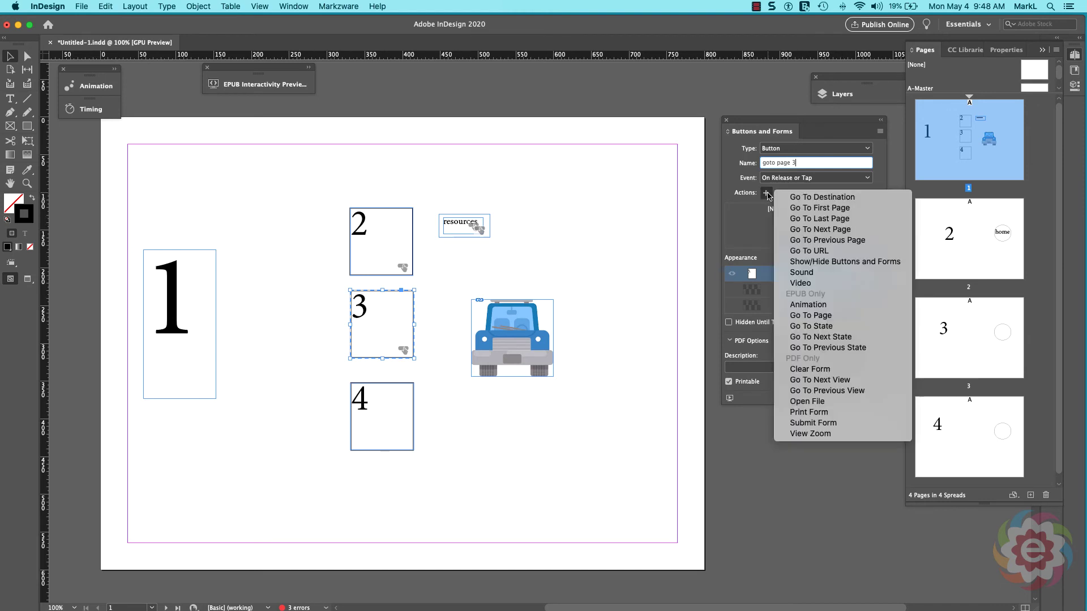
{"action": "left_click", "coordinate": [825, 315]}
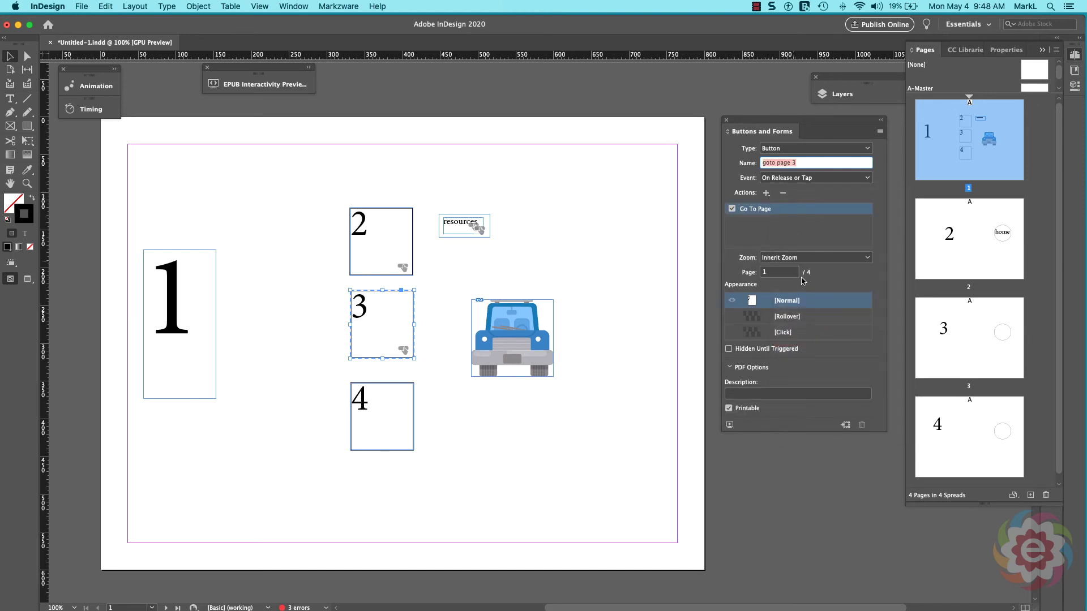
{"action": "left_click", "coordinate": [771, 273]}
{"action": "type", "text": "3"}
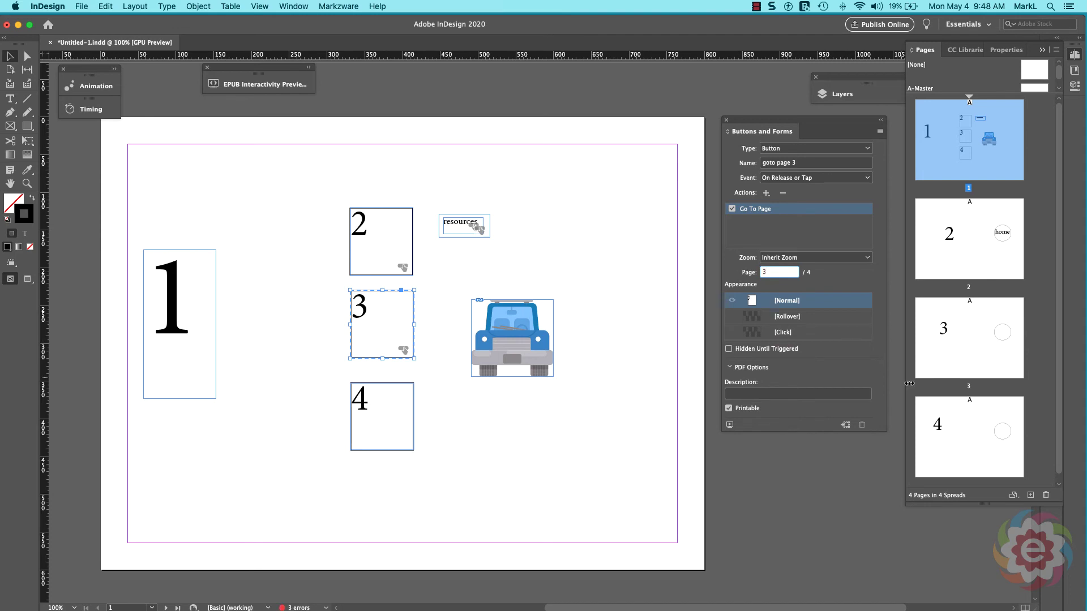
- Turn the box labelled 4 into a Button named "goto page4" with a Go To Page action
{"action": "left_click", "coordinate": [378, 419]}
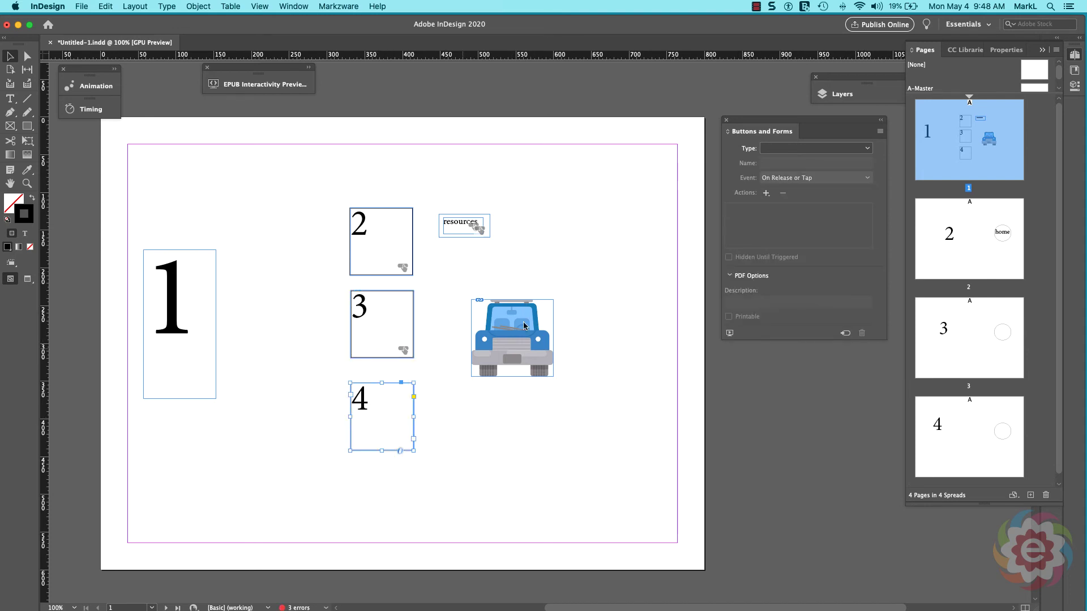
{"action": "left_click", "coordinate": [813, 148]}
{"action": "left_click", "coordinate": [813, 163]}
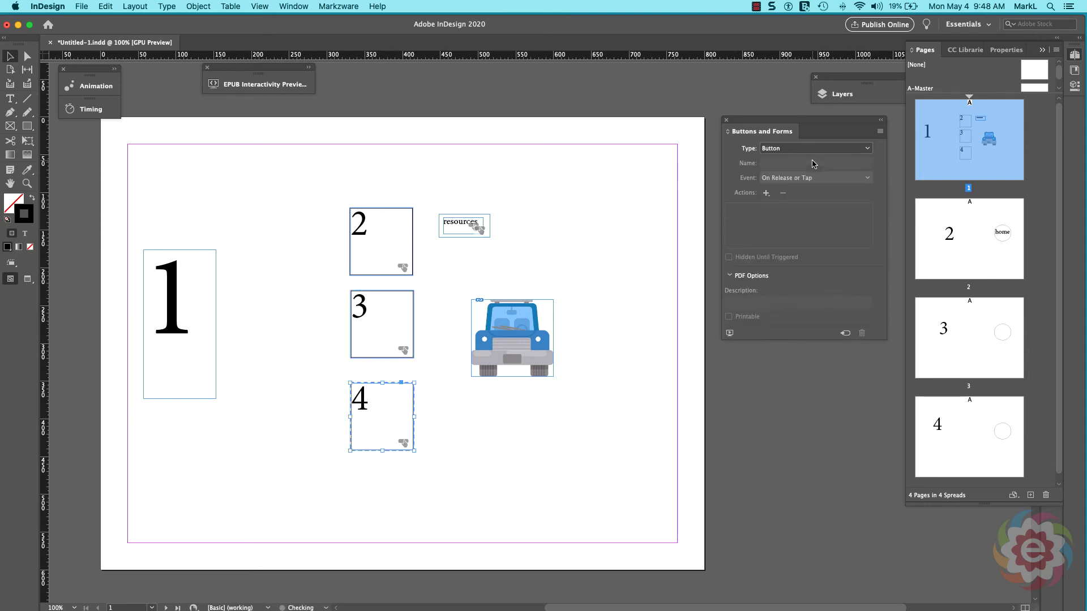
{"action": "type", "text": "goto page4"}
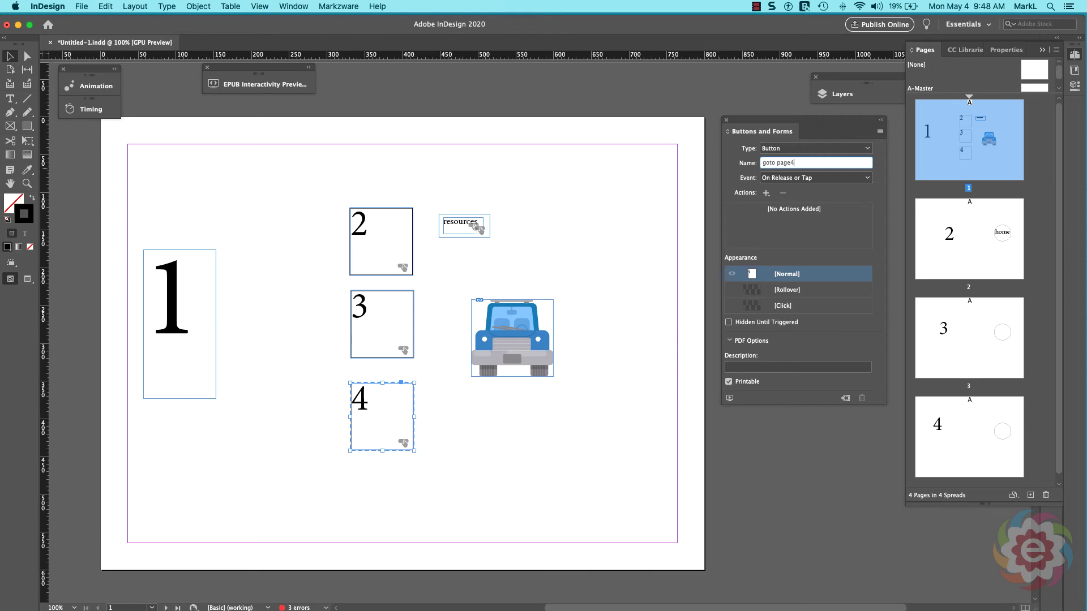
{"action": "left_click", "coordinate": [767, 193]}
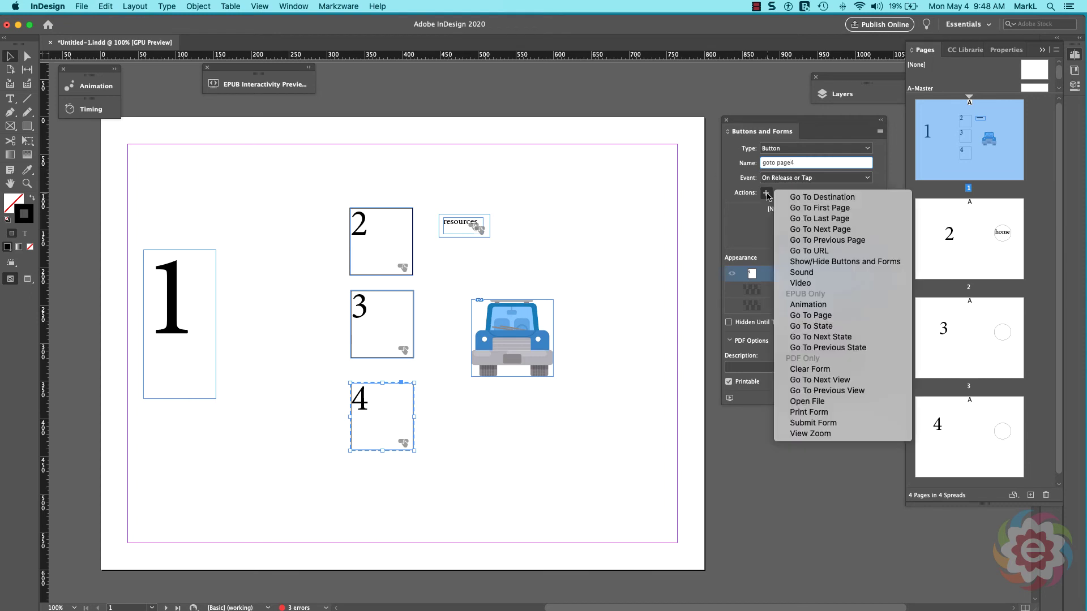
{"action": "left_click", "coordinate": [801, 321]}
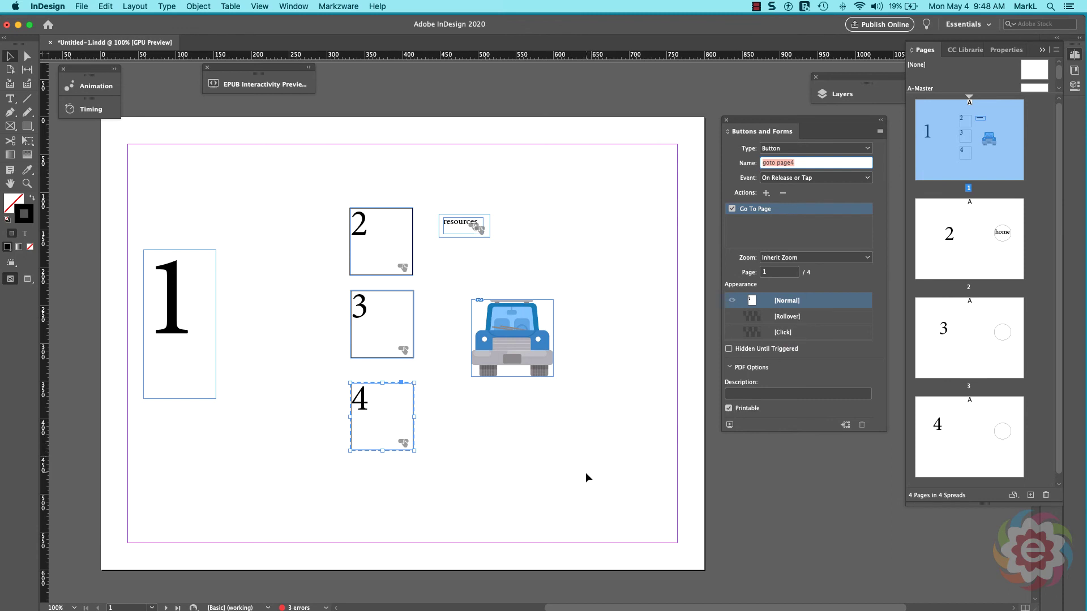
- Turn the blue car graphic on page 1 into a Button and name it "graphic gptp page 4"
{"action": "left_click", "coordinate": [539, 358]}
{"action": "left_click", "coordinate": [775, 154]}
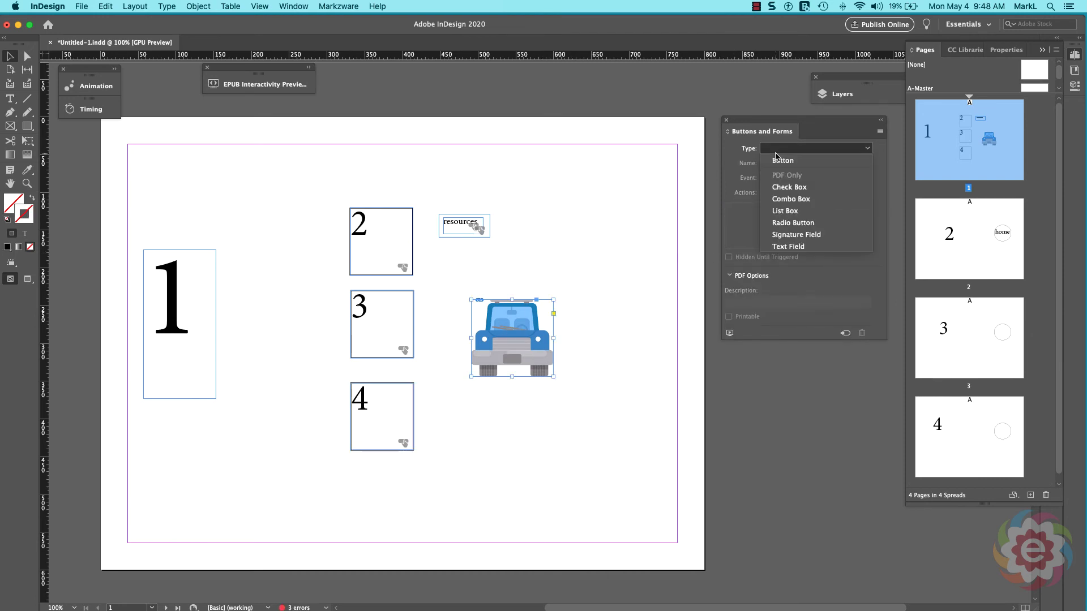
{"action": "left_click", "coordinate": [777, 161]}
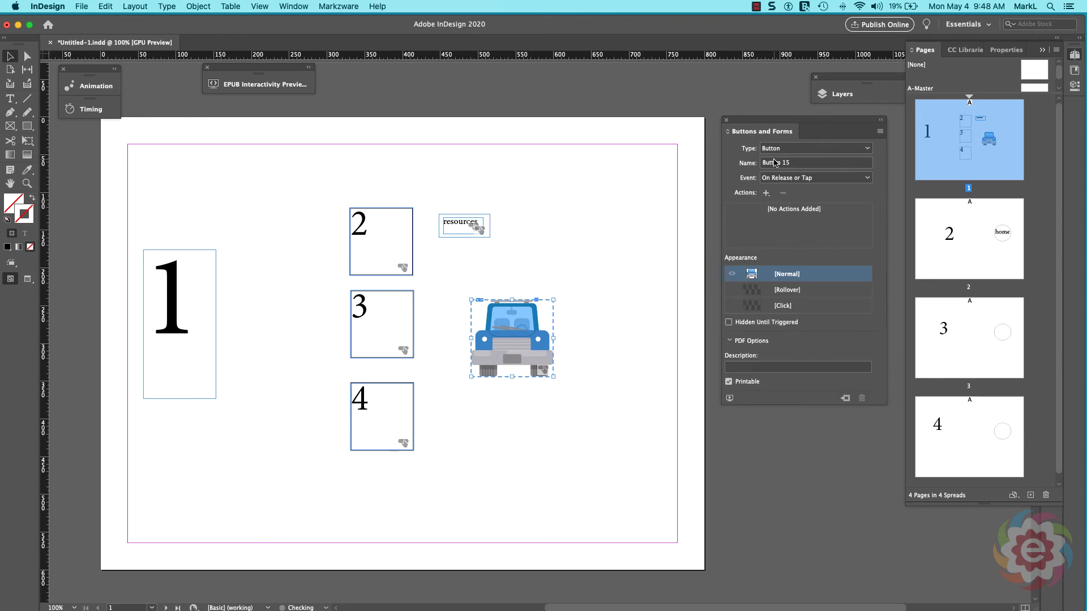
{"action": "left_click", "coordinate": [810, 164]}
{"action": "type", "text": "gr"}
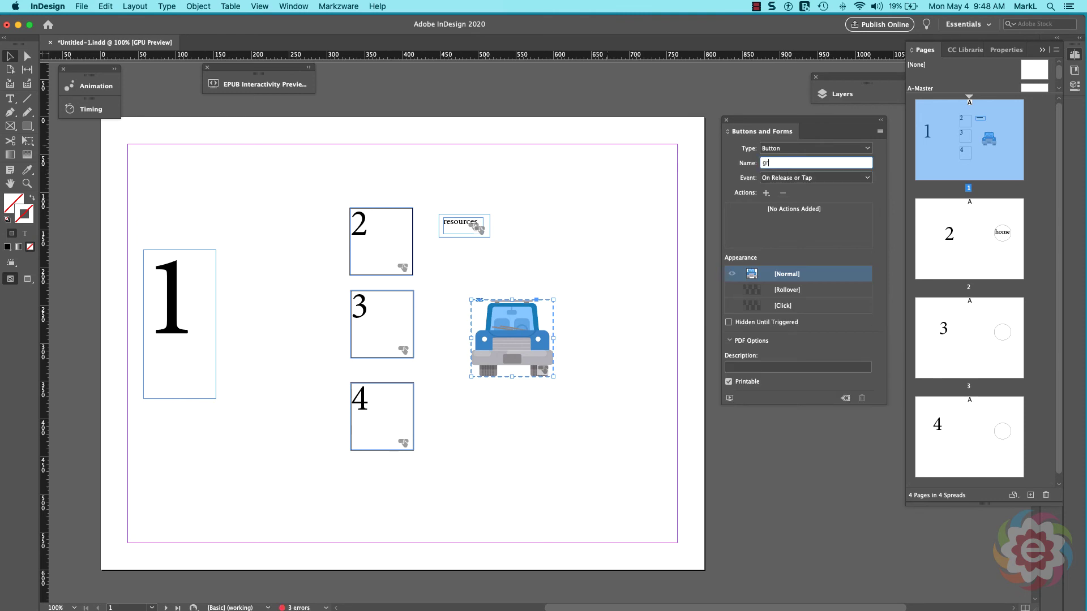
{"action": "type", "text": "aphic gptp page 4"}
- Add a Go To Page action targeting page 4 to the blue car button
{"action": "left_click", "coordinate": [766, 193]}
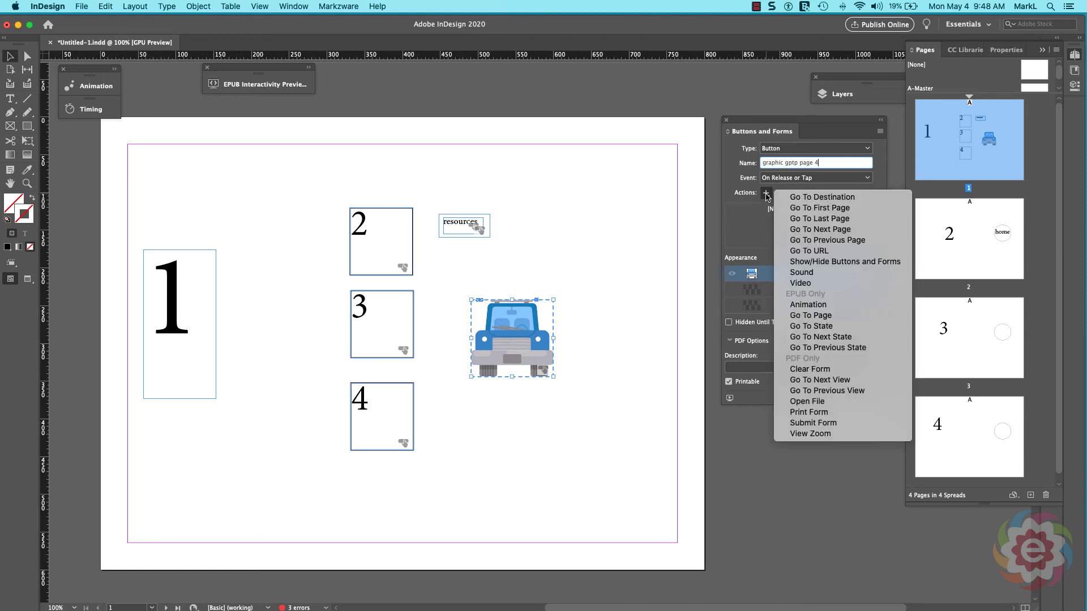
{"action": "left_click", "coordinate": [791, 316]}
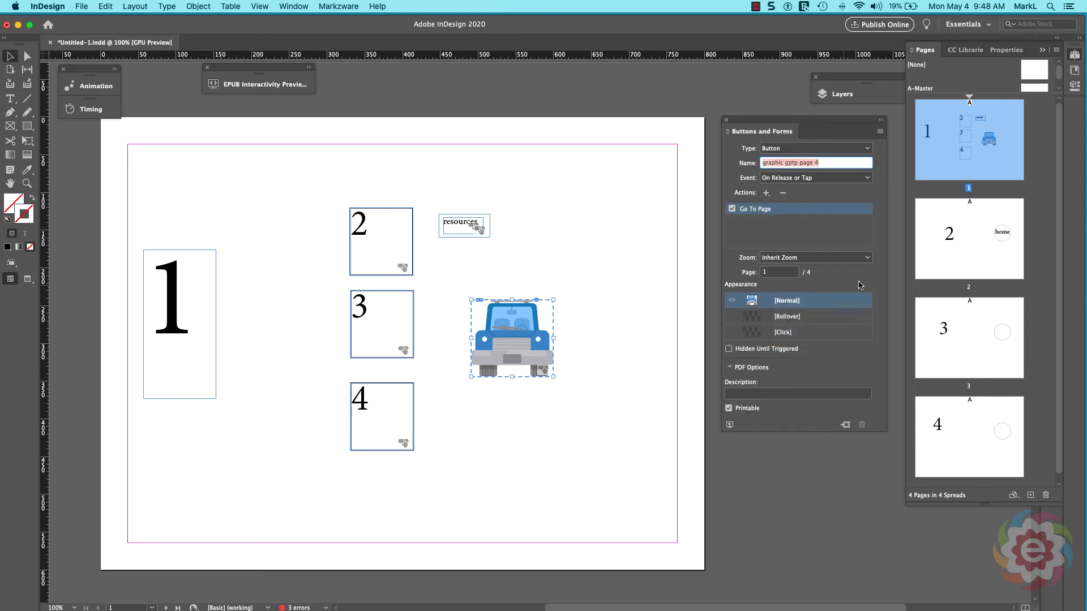
{"action": "left_click", "coordinate": [781, 272]}
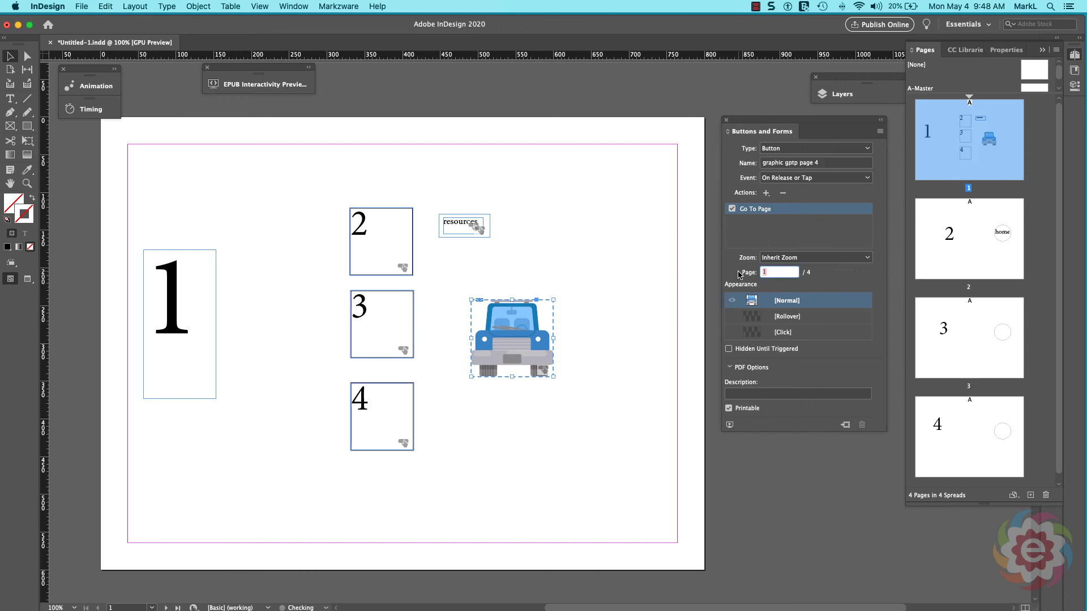
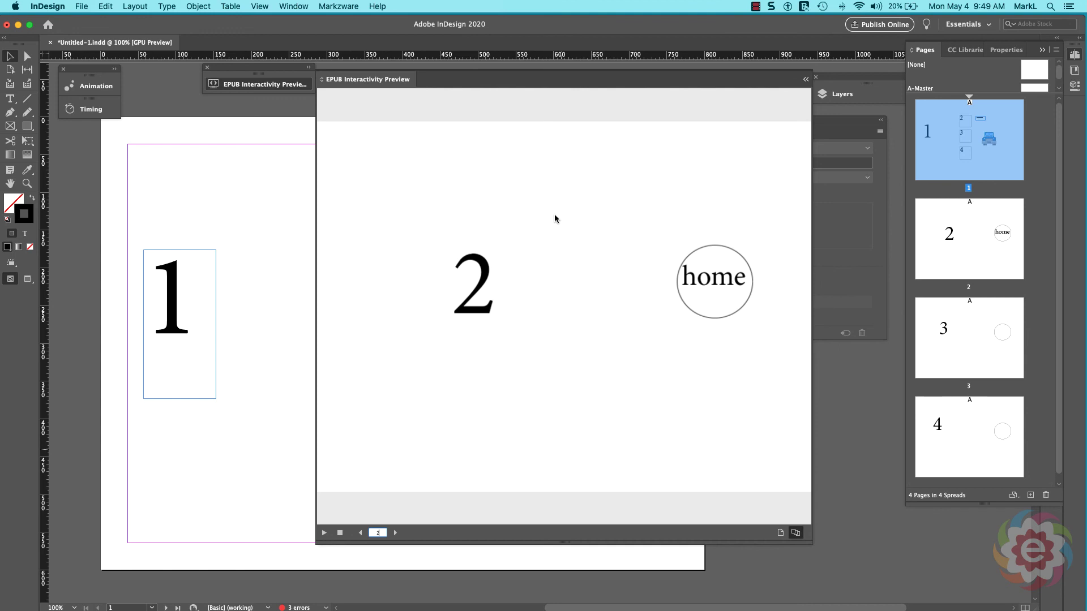
- Test the home buttons on pages 2, 3 and 4, the box labelled 3 and the car button in the EPUB preview
{"action": "left_click", "coordinate": [700, 278]}
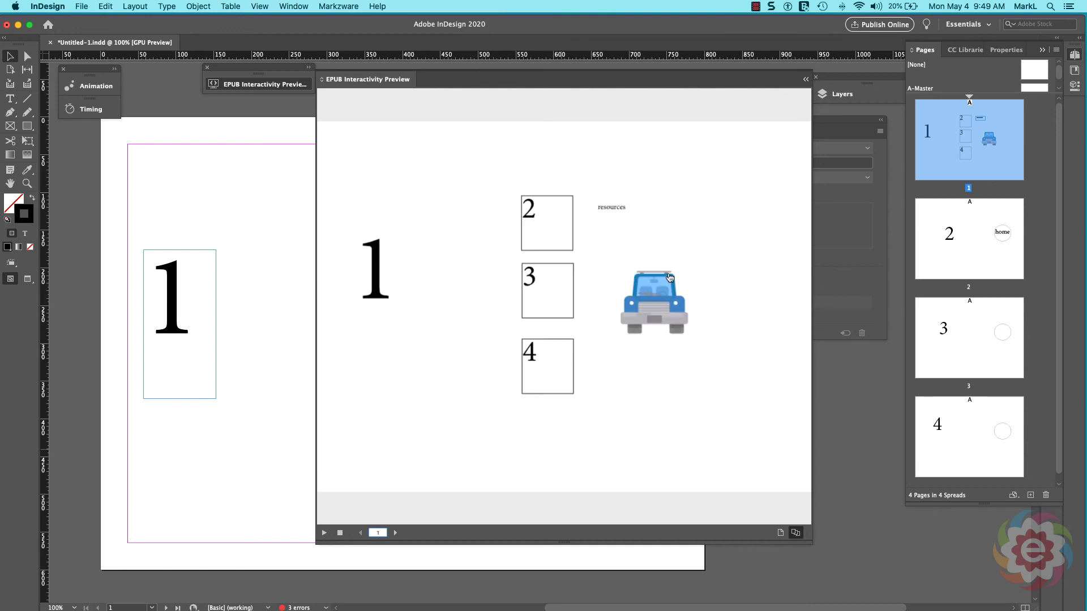
{"action": "left_click", "coordinate": [549, 283]}
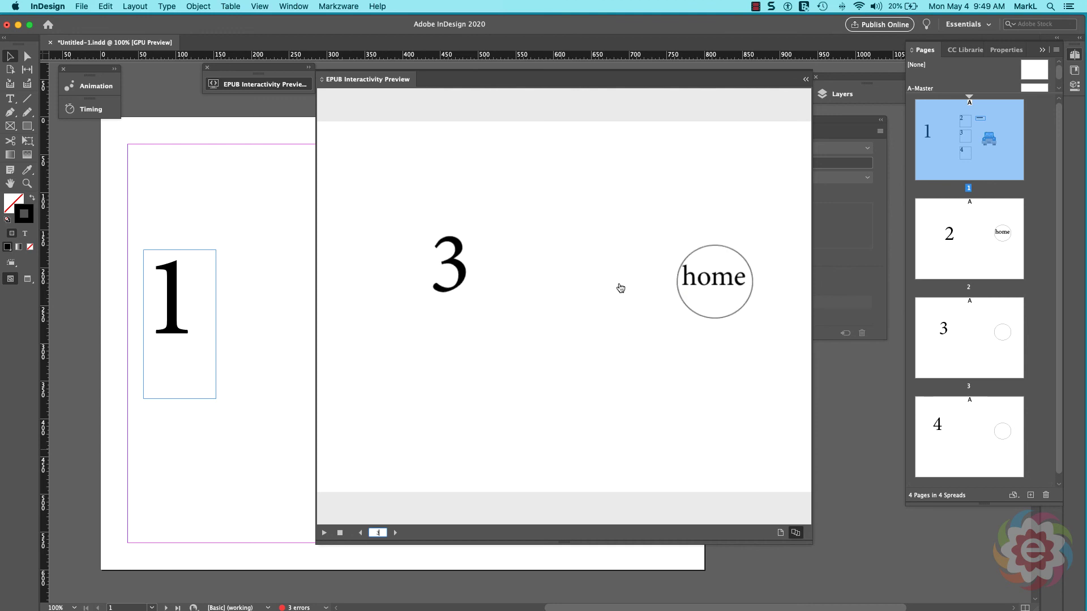
{"action": "left_click", "coordinate": [709, 289]}
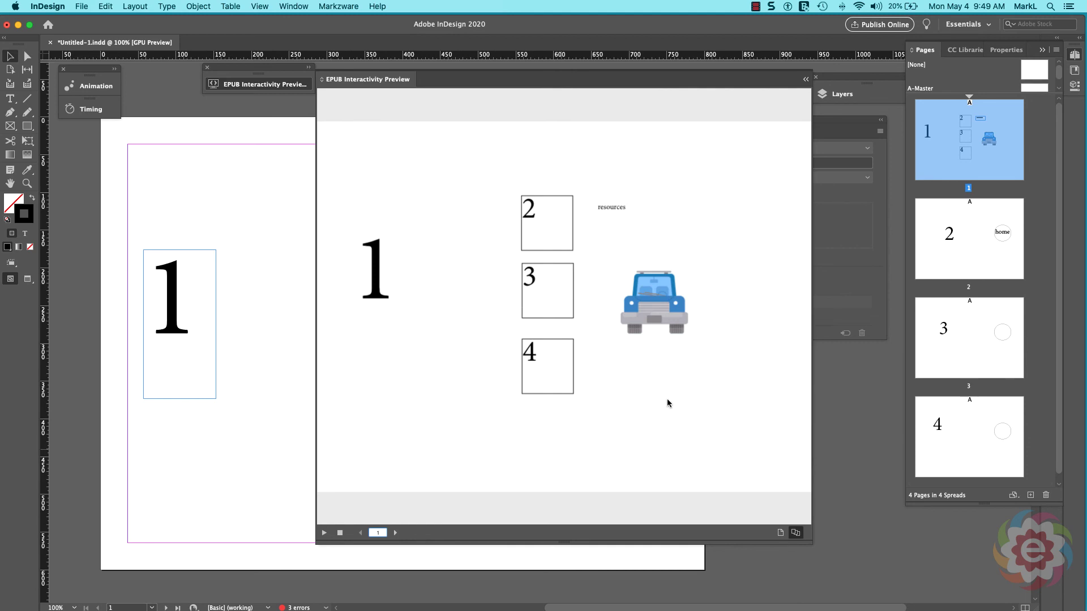
{"action": "left_click", "coordinate": [658, 307]}
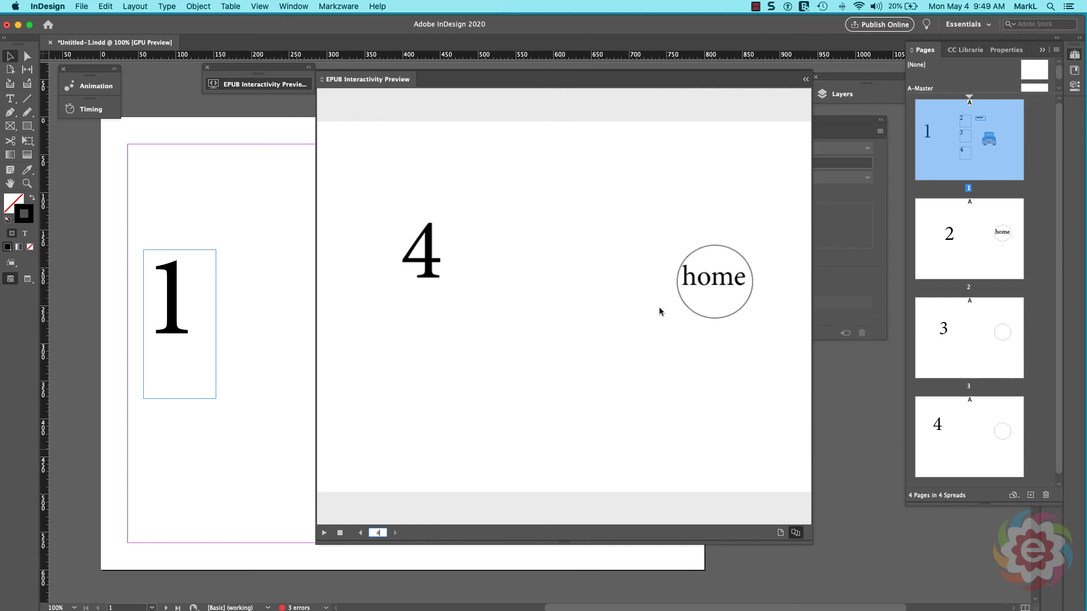
{"action": "left_click", "coordinate": [709, 282]}
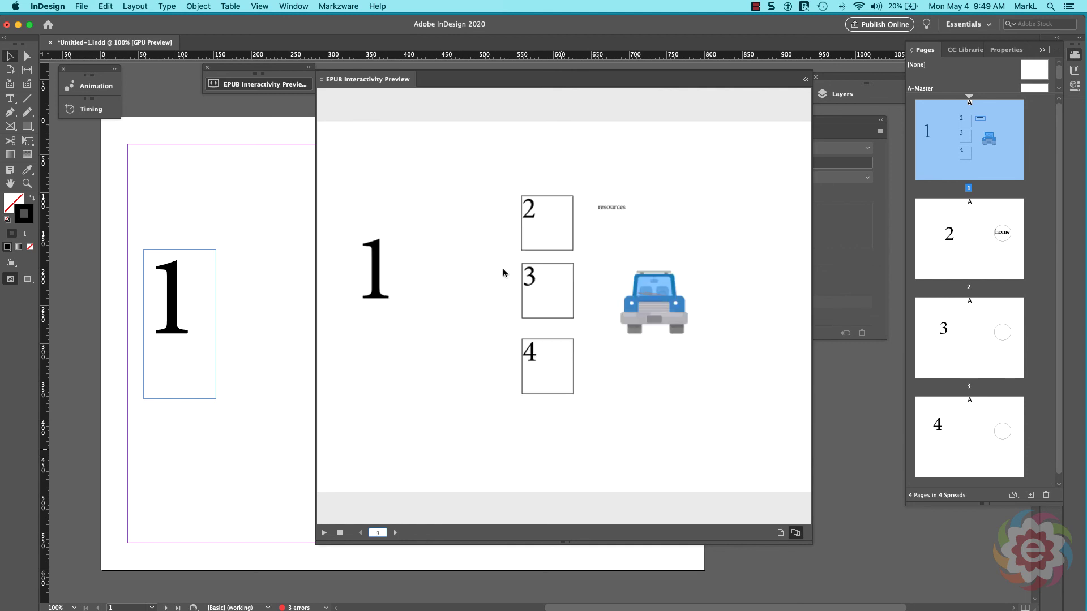
- Set the Go To Page action of the box labelled 4 on page 1 to target page 4
{"action": "left_click", "coordinate": [291, 84]}
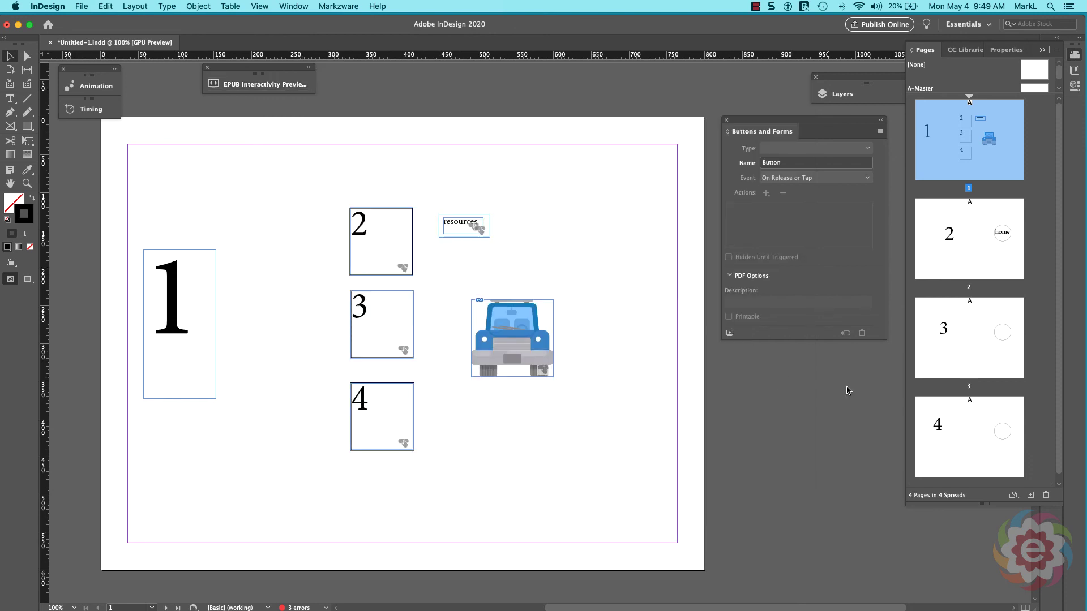
{"action": "double_click", "coordinate": [933, 429]}
{"action": "double_click", "coordinate": [928, 161]}
{"action": "left_click", "coordinate": [378, 409]}
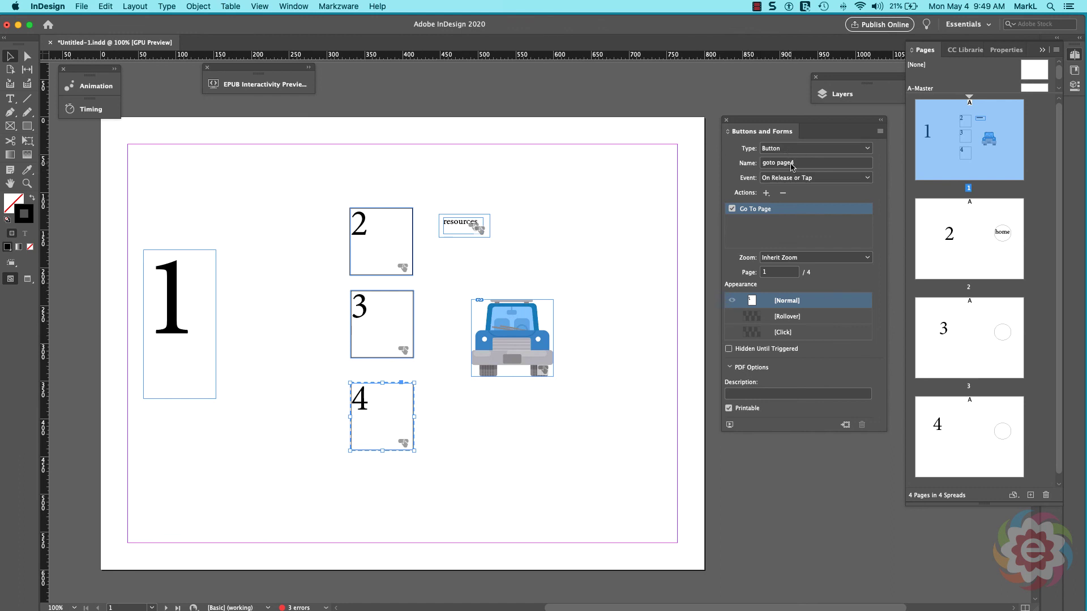
{"action": "left_click", "coordinate": [776, 272]}
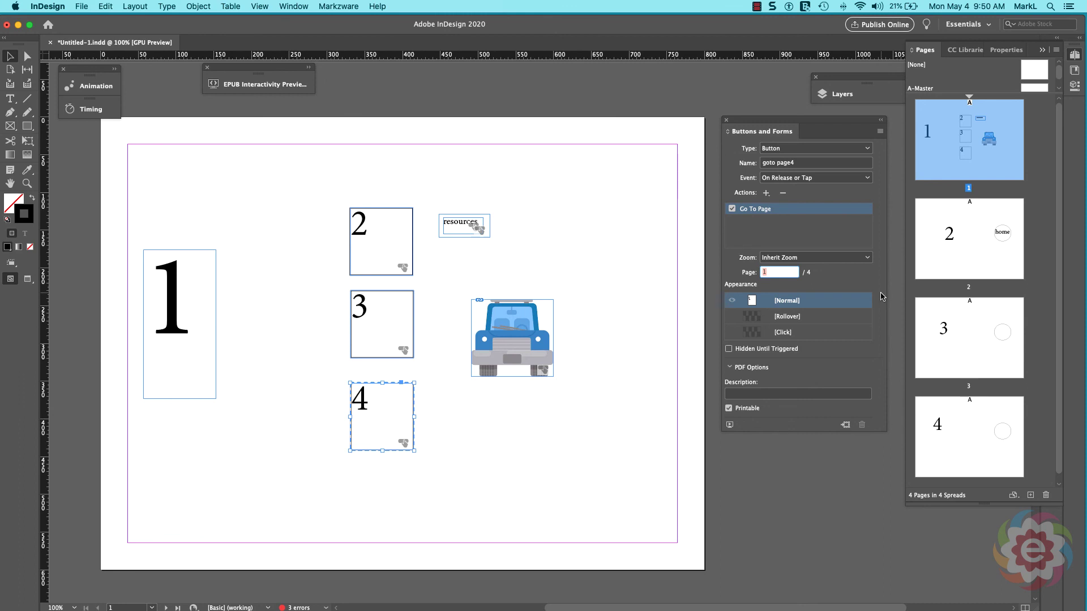
{"action": "type", "text": "4"}
{"action": "left_click", "coordinate": [657, 447]}
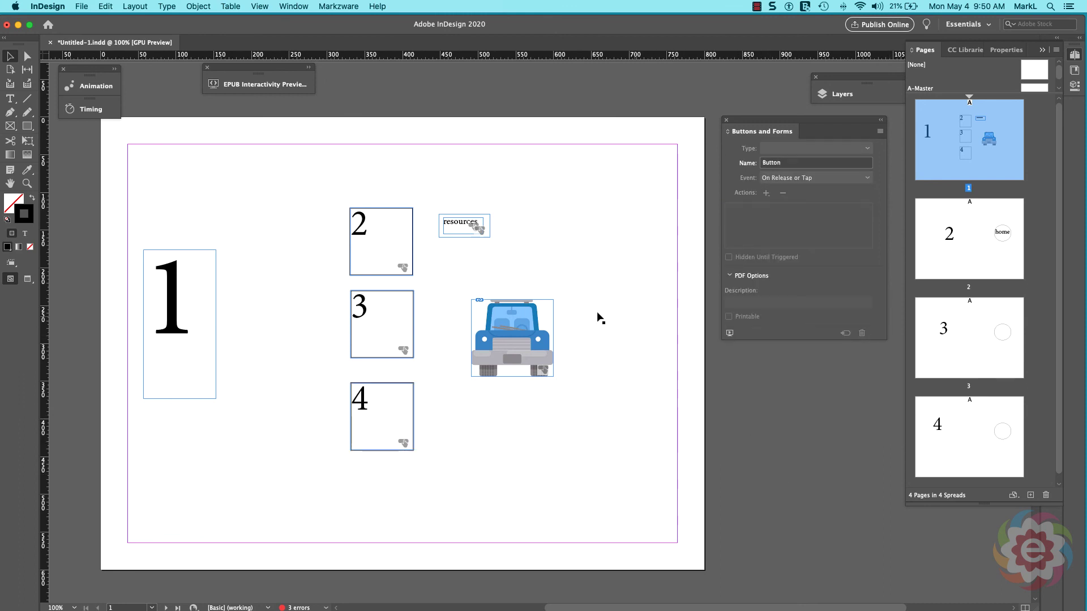
- Test the box labelled 4 and the home button on page 4 in the EPUB preview
{"action": "left_click", "coordinate": [730, 333]}
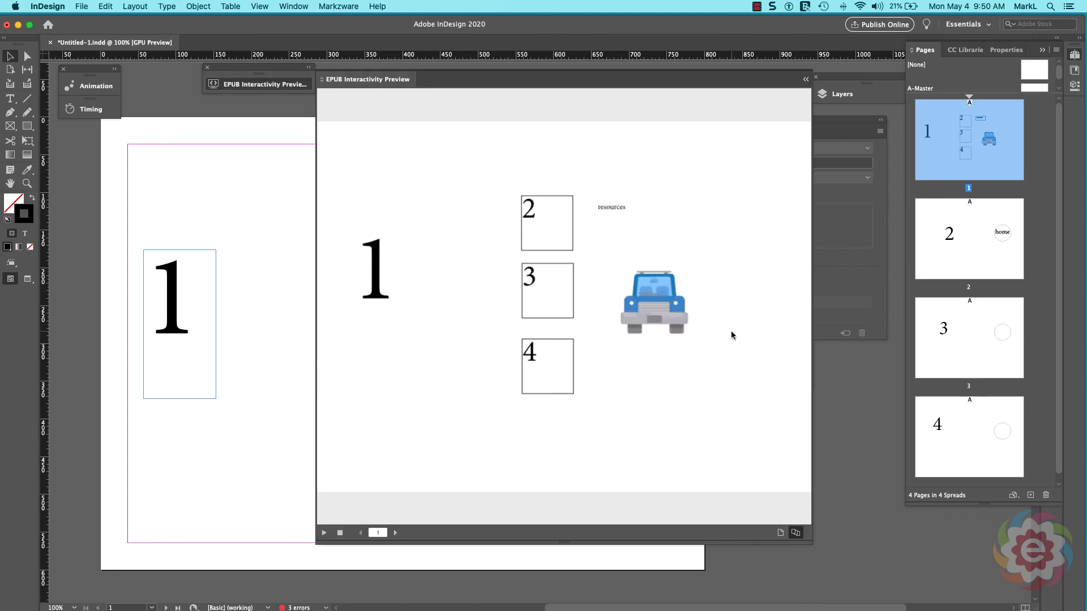
{"action": "left_click", "coordinate": [340, 533]}
{"action": "left_click", "coordinate": [324, 533]}
{"action": "left_click", "coordinate": [538, 366]}
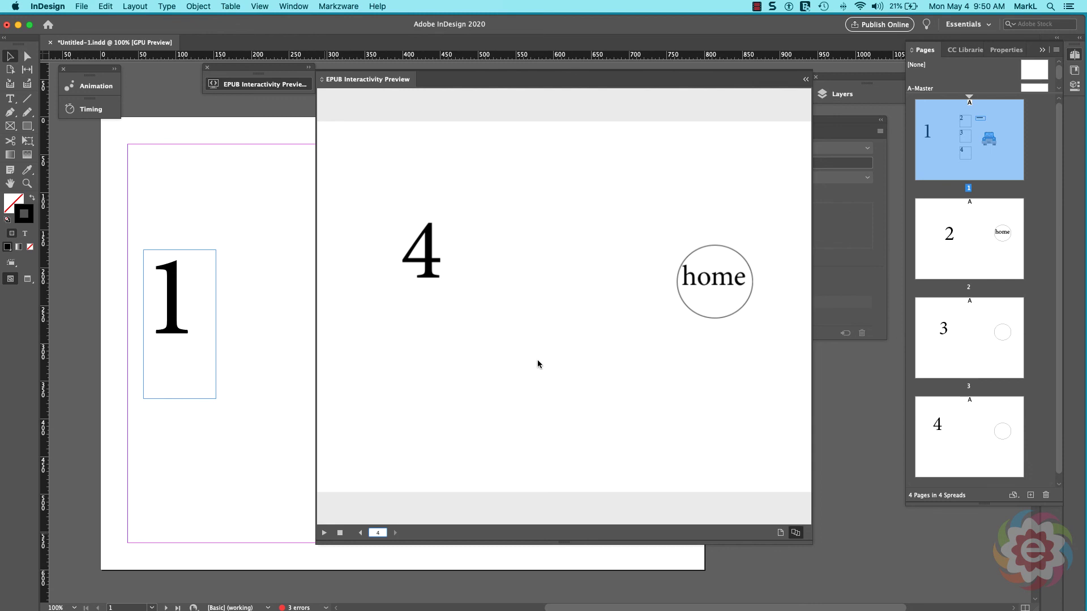
{"action": "left_click", "coordinate": [714, 296]}
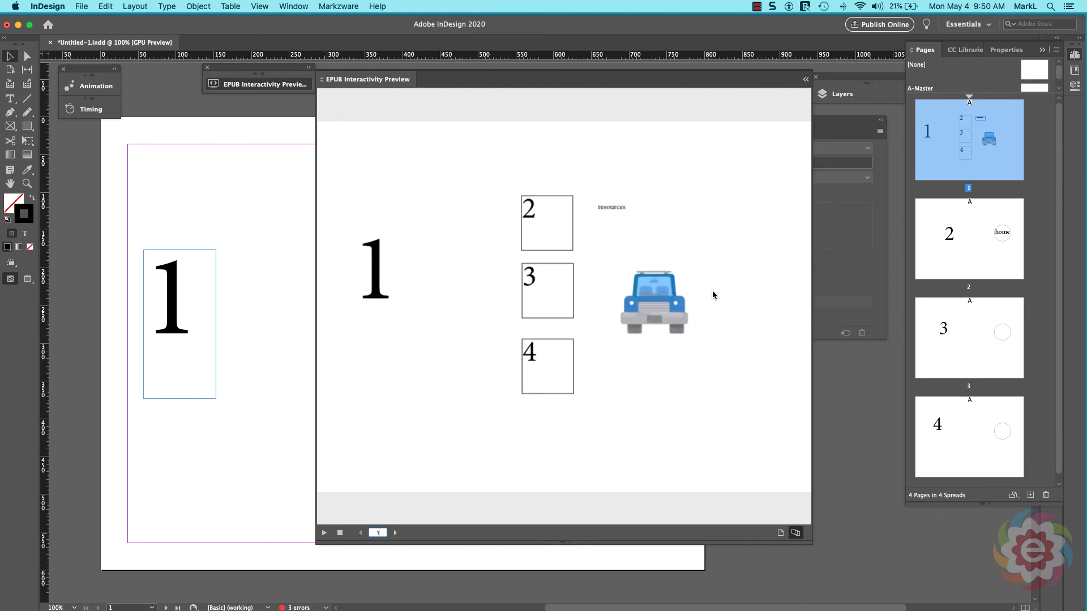
{"action": "left_click", "coordinate": [253, 85]}
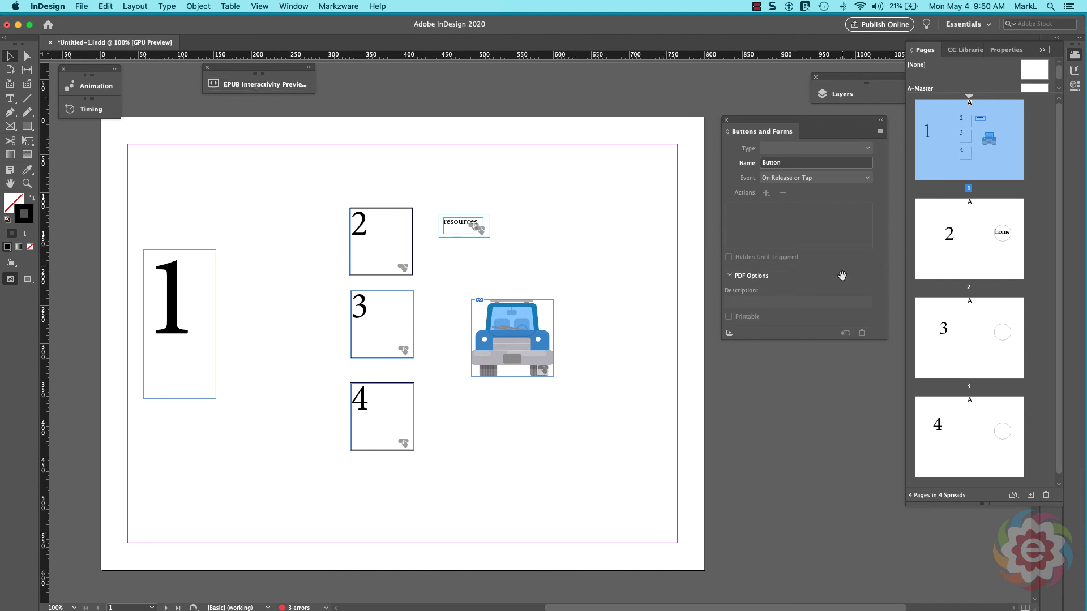
- Review the home circle button on page 2 and return to page 1
{"action": "double_click", "coordinate": [980, 259]}
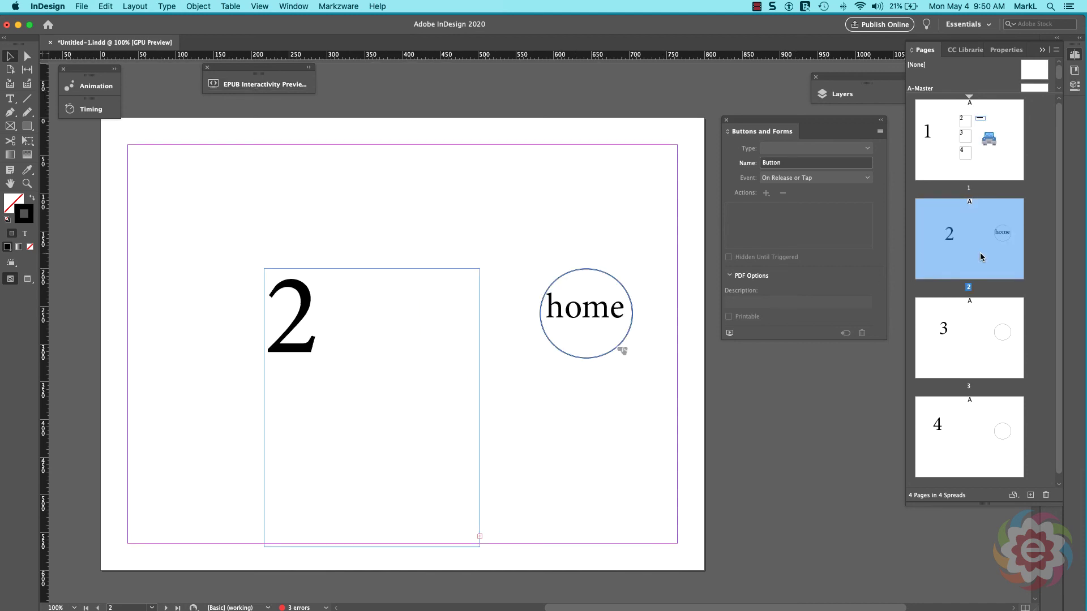
{"action": "left_click", "coordinate": [609, 317]}
{"action": "left_click", "coordinate": [475, 113]}
{"action": "double_click", "coordinate": [949, 168]}
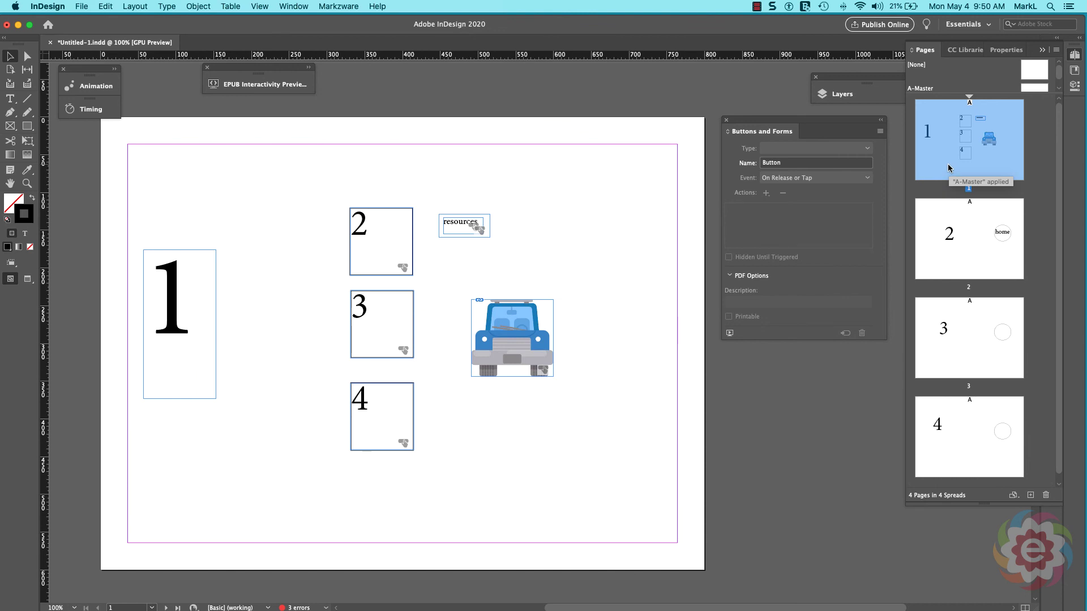